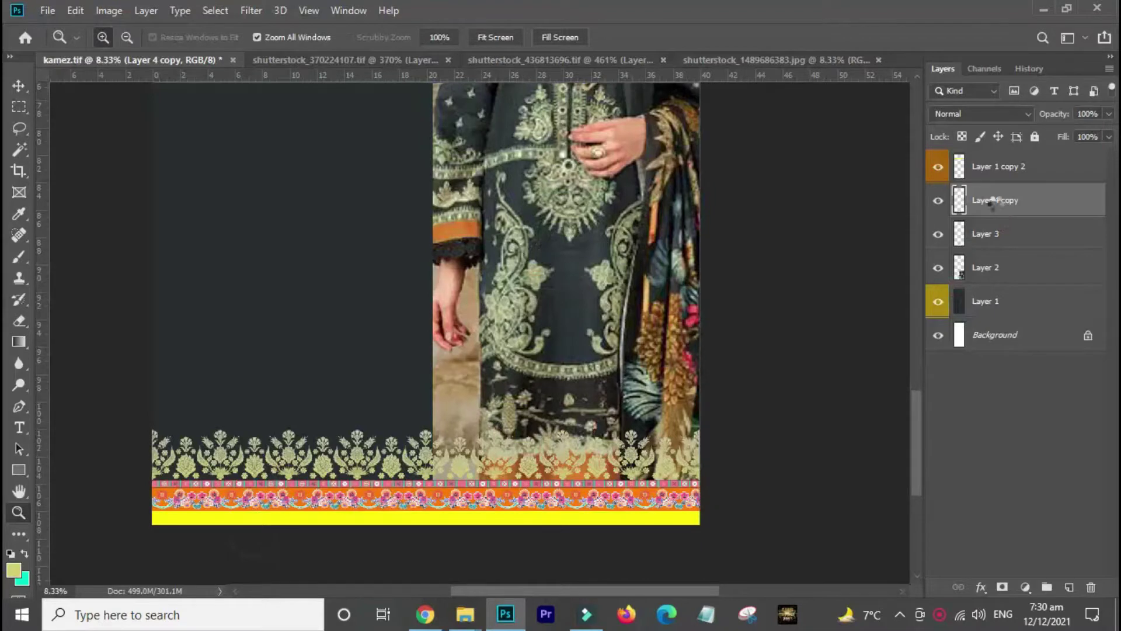
- Copy the lower gold border strip from SB566.jpg and paste it into kamez.tif as a new layer
{"action": "key", "text": "m"}
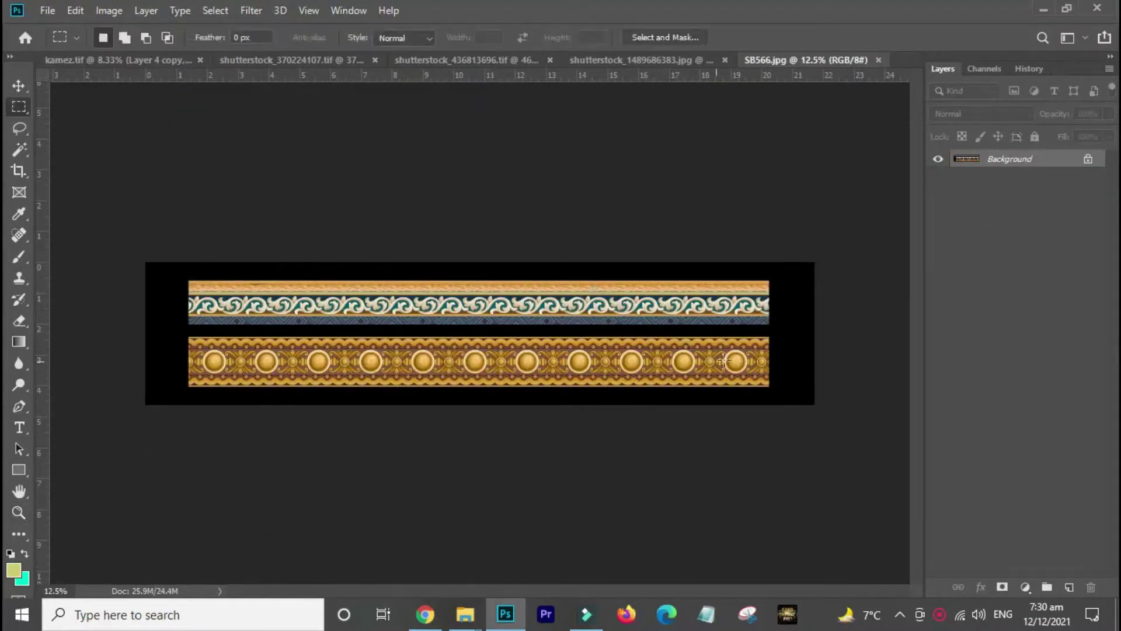
{"action": "left_click_drag", "start_coordinate": [781, 333], "coordinate": [132, 399]}
{"action": "key", "text": "ctrl+Tab"}
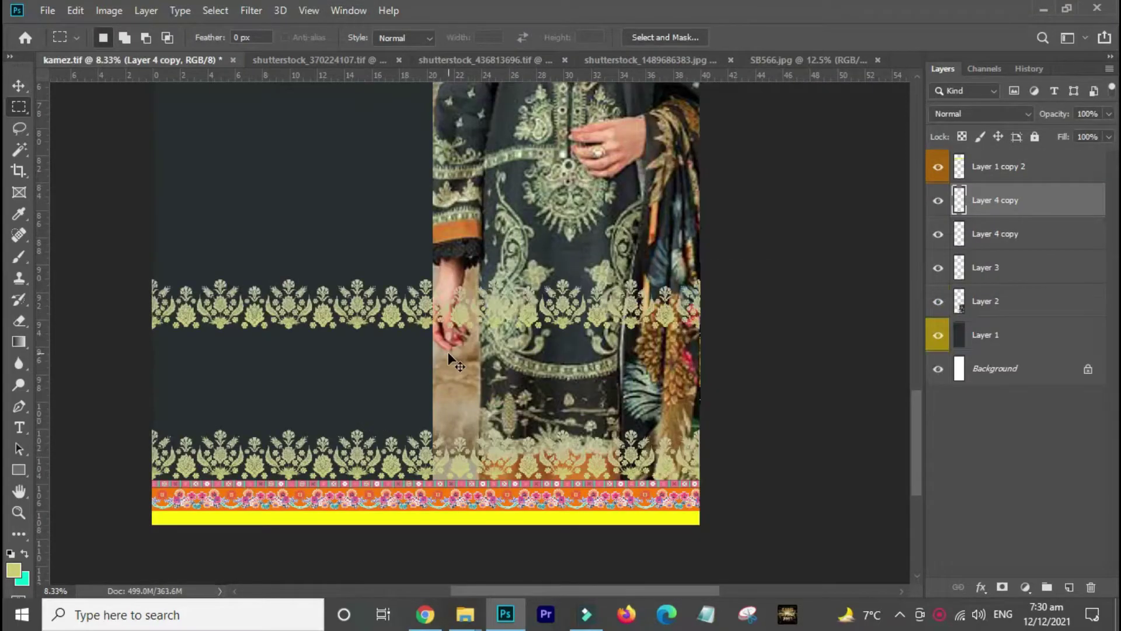
{"action": "left_click", "coordinate": [777, 60]}
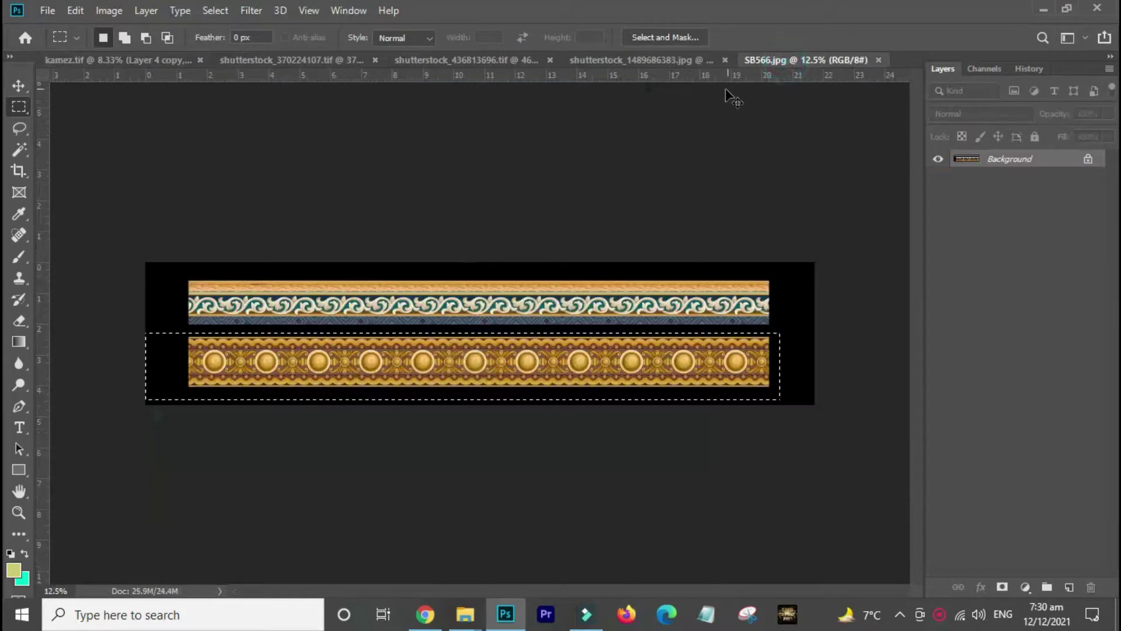
{"action": "key", "text": "ctrl+c"}
{"action": "key", "text": "ctrl+Tab"}
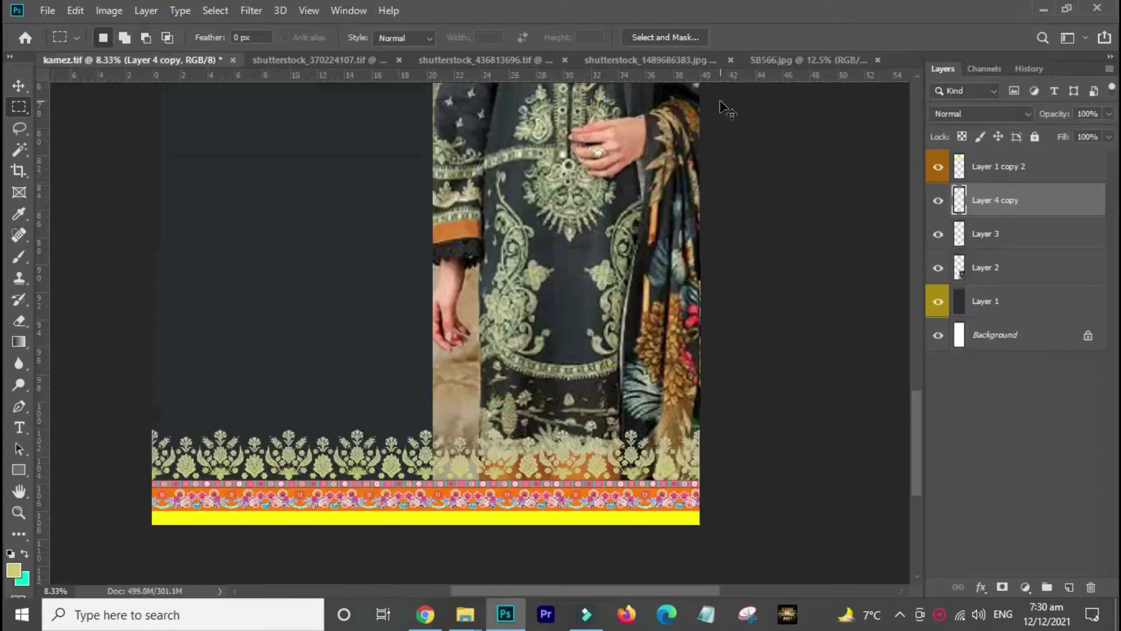
{"action": "key", "text": "ctrl+v"}
{"action": "key", "text": "v"}
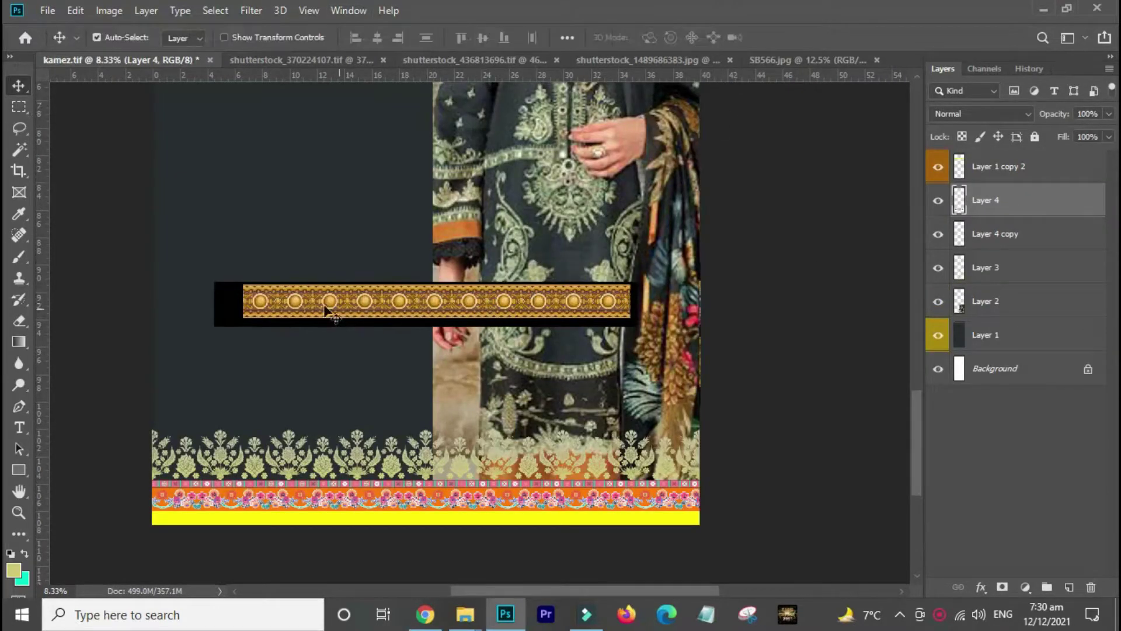
- Remove the black background around the pasted strip with the Magic Wand and move the strip just above the floral border
{"action": "key", "text": "w"}
{"action": "left_click", "coordinate": [225, 298]}
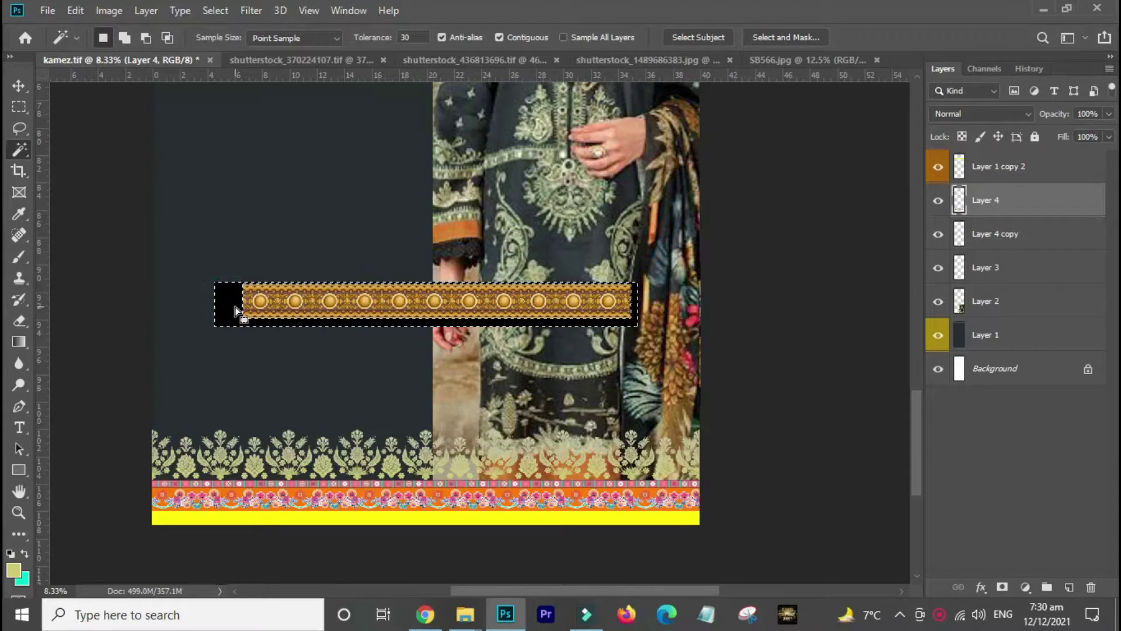
{"action": "key", "text": "Delete"}
{"action": "key", "text": "ctrl+d"}
{"action": "key", "text": "v"}
{"action": "left_click_drag", "start_coordinate": [506, 305], "coordinate": [476, 402]}
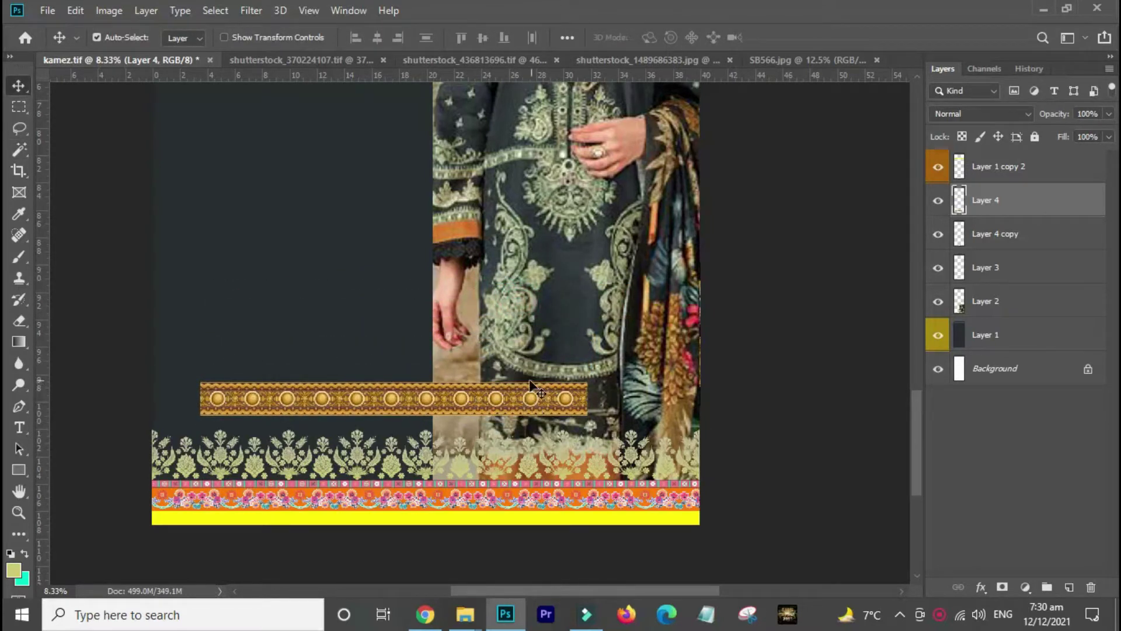
- Colorize the gold strip olive green with Hue/Saturation at hue 56 and saturation 25
{"action": "key", "text": "ctrl+u"}
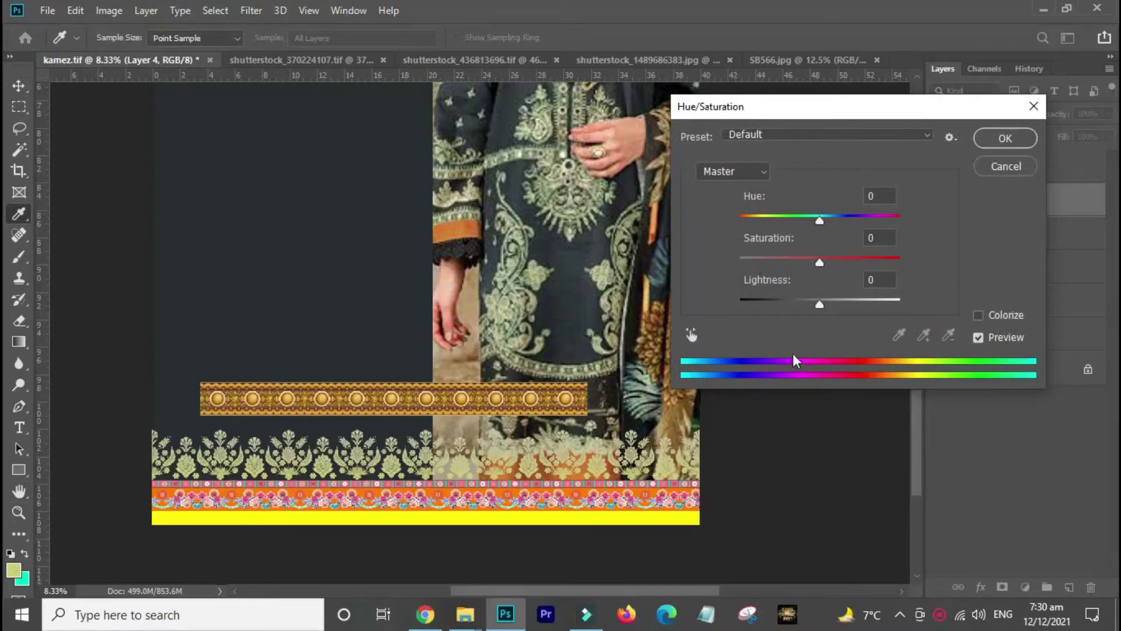
{"action": "left_click", "coordinate": [979, 315]}
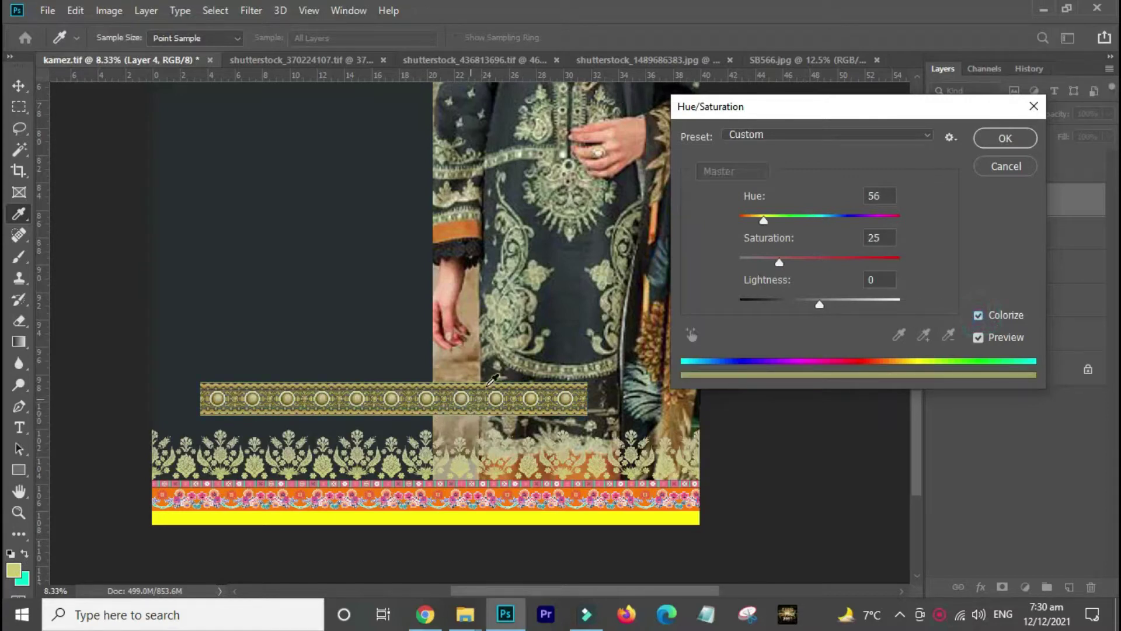
{"action": "left_click", "coordinate": [996, 139]}
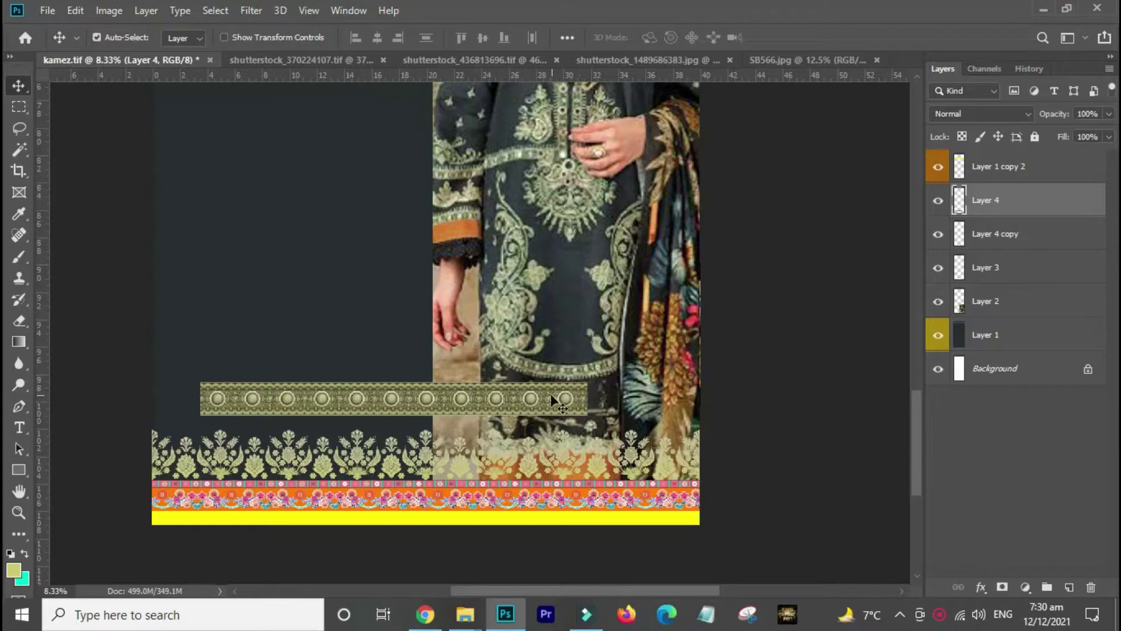
- Align the strip with the canvas's left edge, keeping a spare copy of it above as hidden Layer 4
{"action": "key", "text": "ctrl"}
{"action": "left_click_drag", "start_coordinate": [545, 396], "coordinate": [495, 388]}
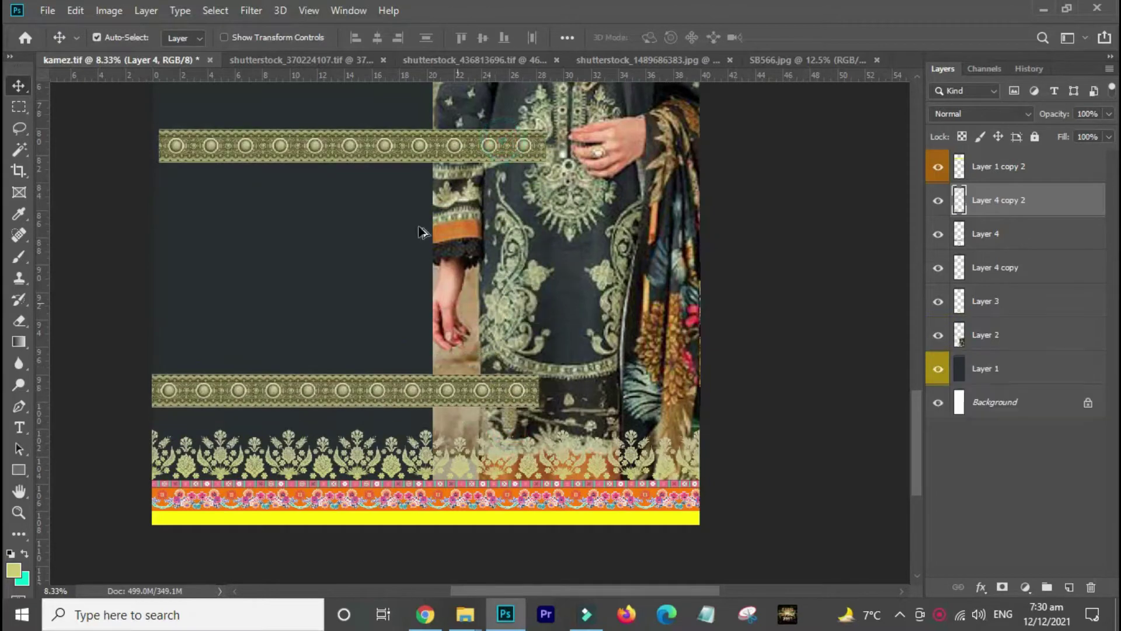
{"action": "left_click_drag", "start_coordinate": [421, 139], "coordinate": [421, 106]}
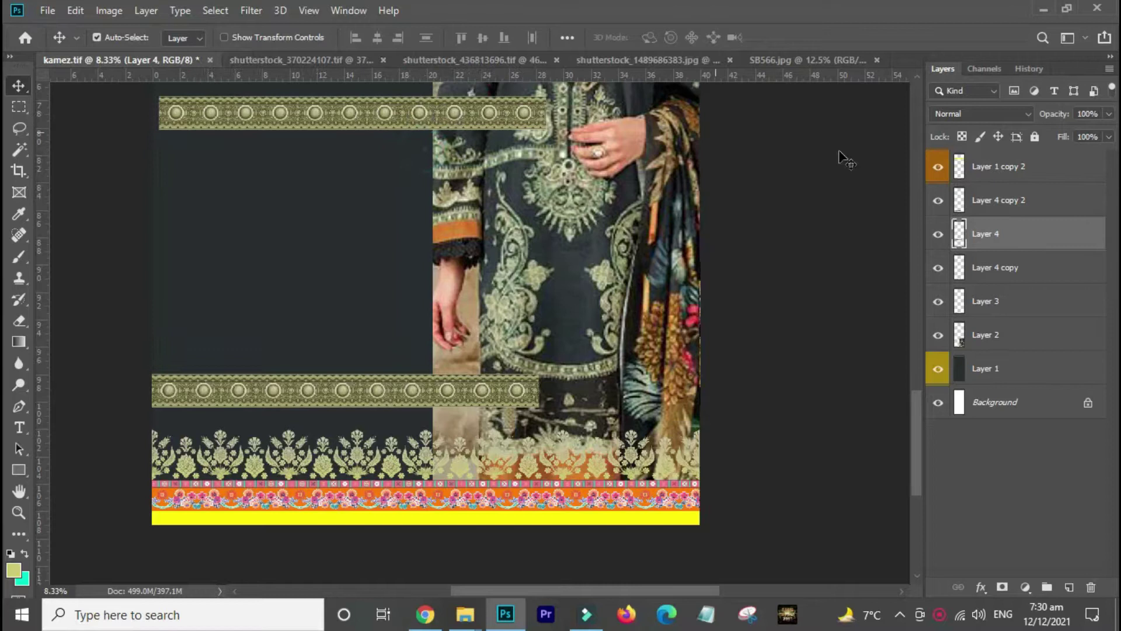
{"action": "left_click", "coordinate": [938, 234]}
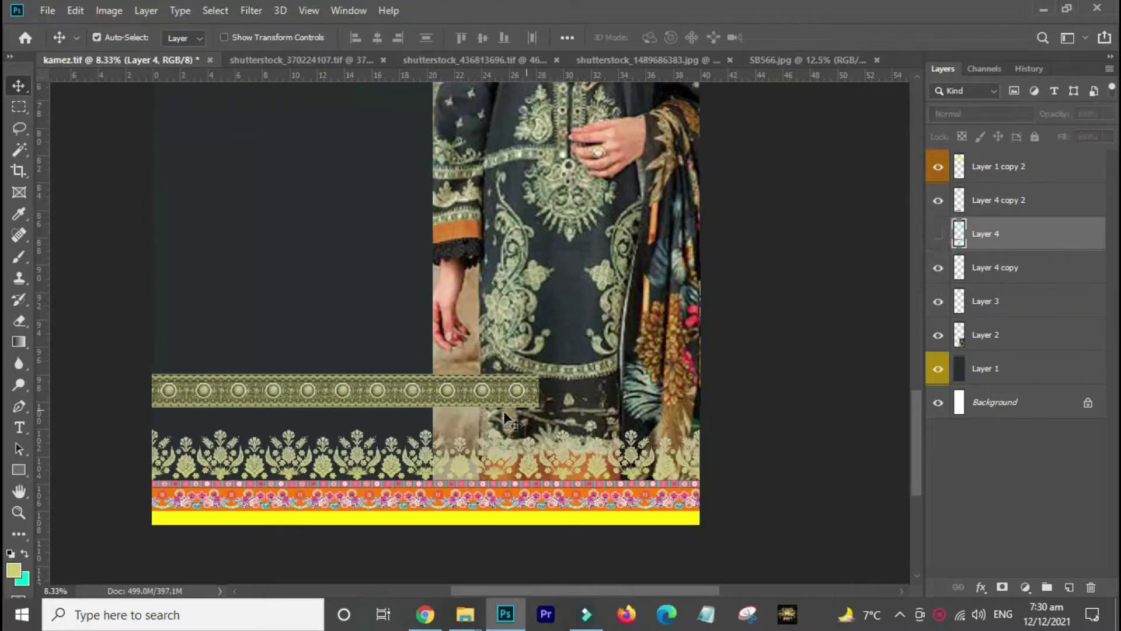
- Try to extend the visible strip across the kameez width with an unflipped duplicate, and delete that duplicate
{"action": "left_click", "coordinate": [467, 393]}
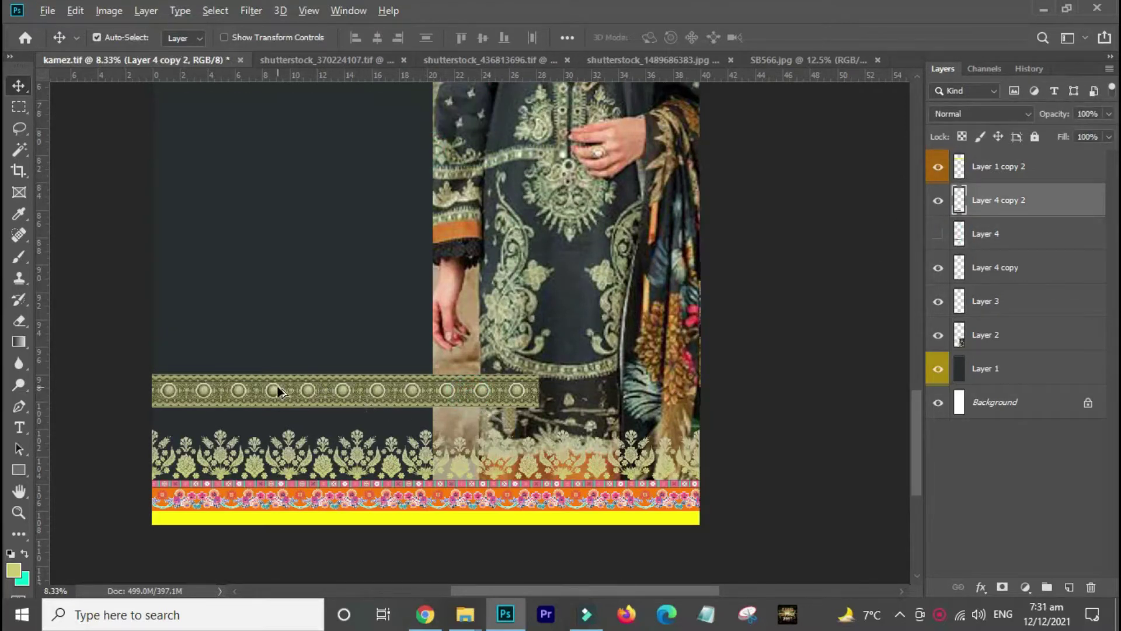
{"action": "left_click_drag", "start_coordinate": [278, 391], "coordinate": [667, 374]}
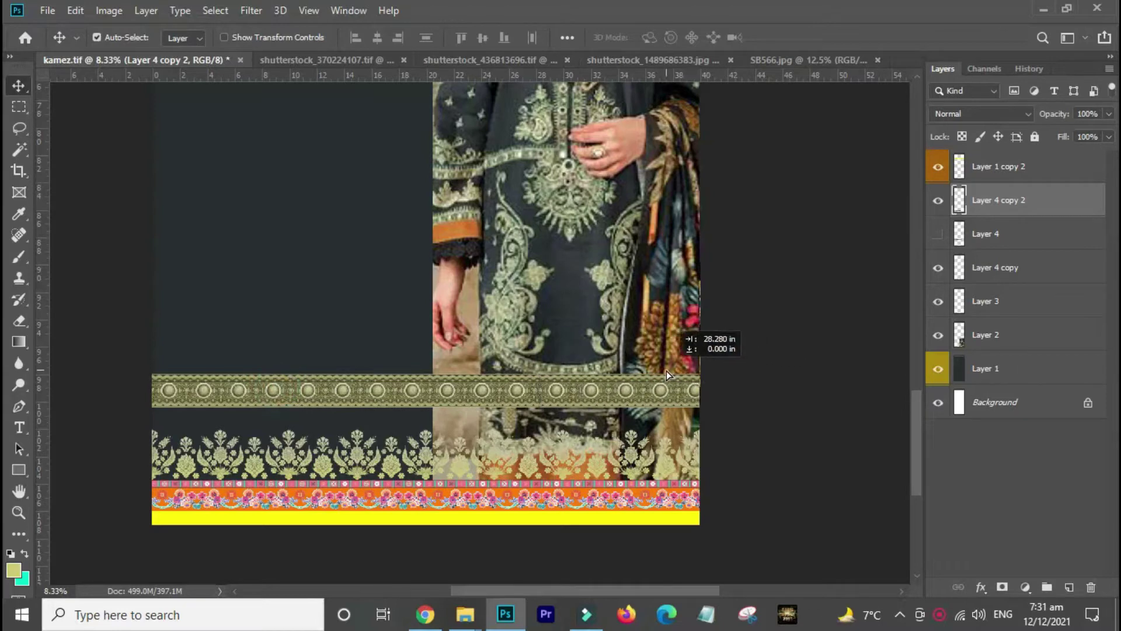
{"action": "left_click_drag", "start_coordinate": [526, 379], "coordinate": [561, 381]}
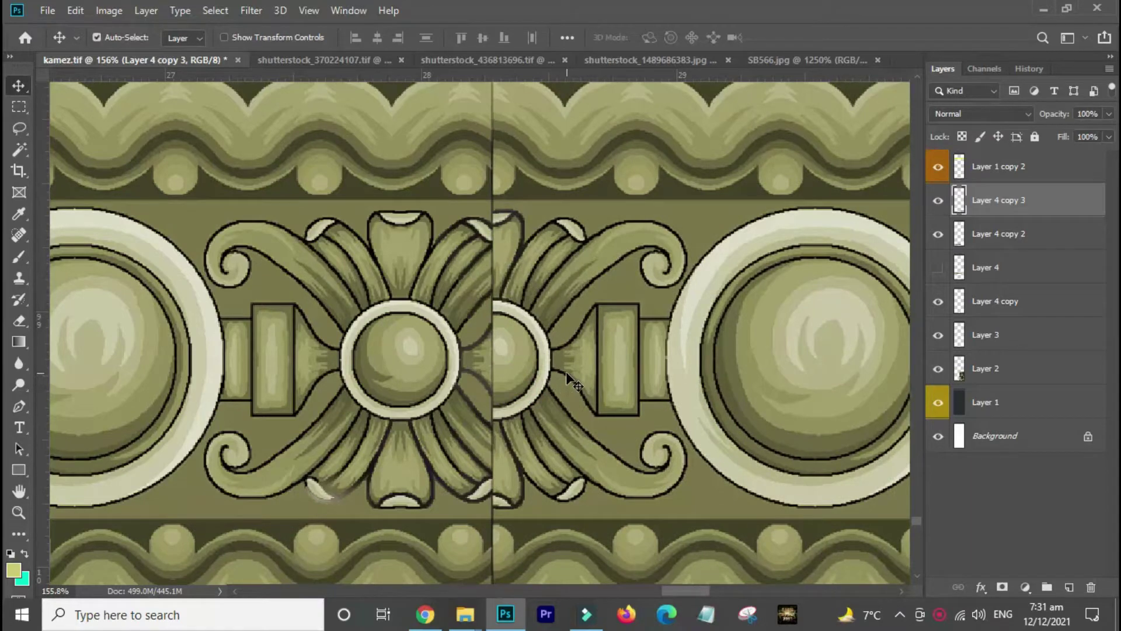
{"action": "key", "text": "Delete"}
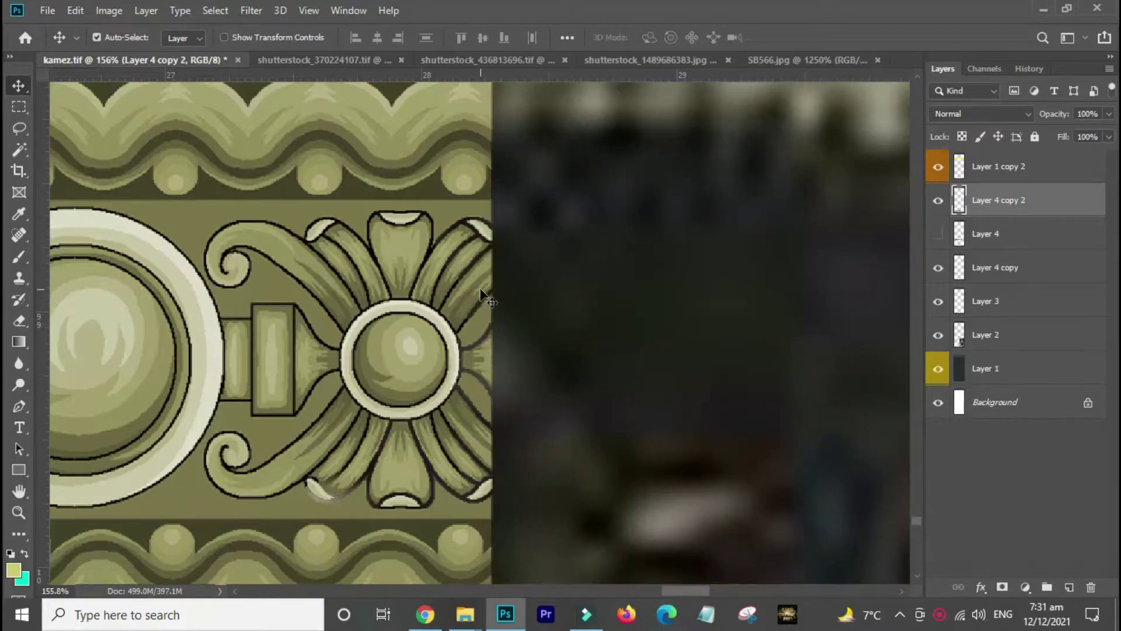
- Trim the strip's right end through the centre of its last small flower medallion, using a rectangular selection
{"action": "key", "text": "ctrl+minus"}
{"action": "key", "text": "ctrl+minus"}
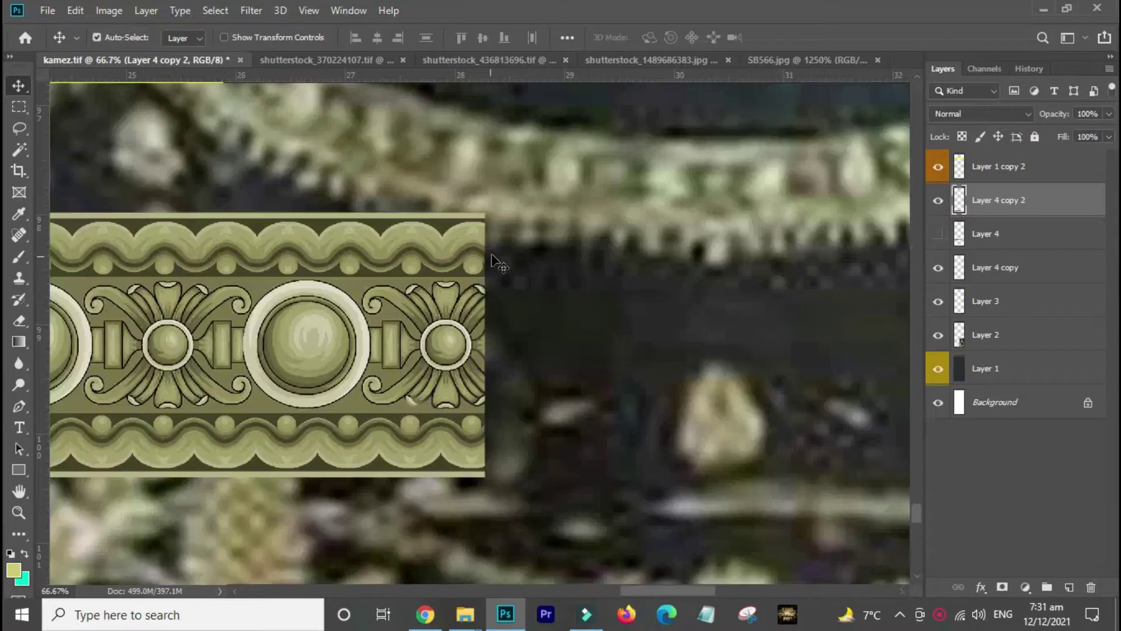
{"action": "key", "text": "m"}
{"action": "left_click_drag", "start_coordinate": [519, 188], "coordinate": [445, 543]}
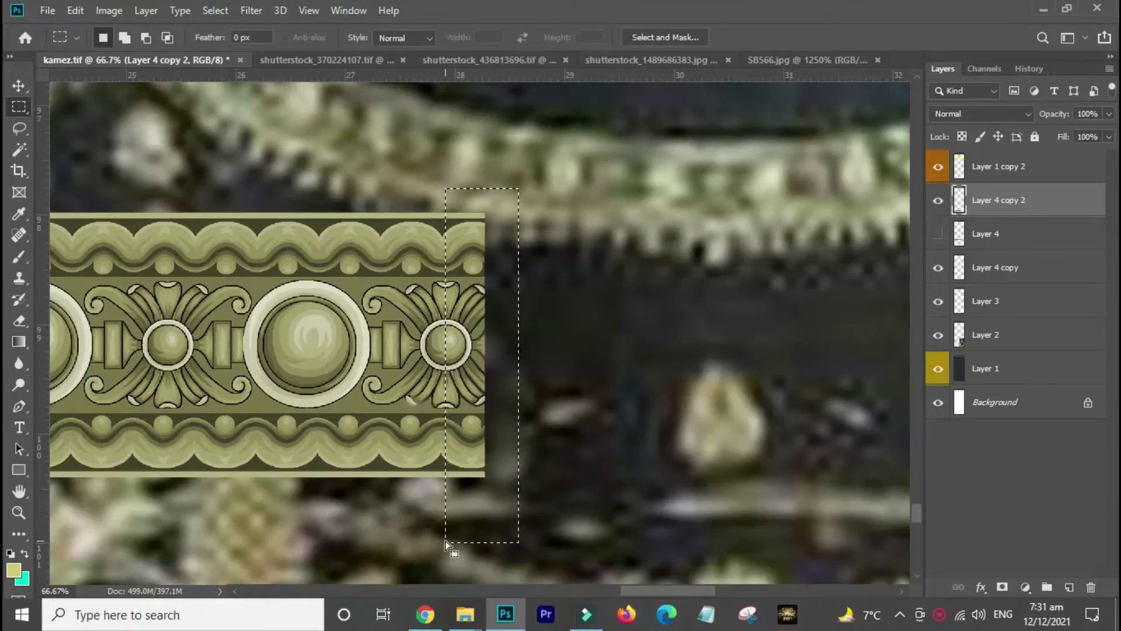
{"action": "key", "text": "Delete"}
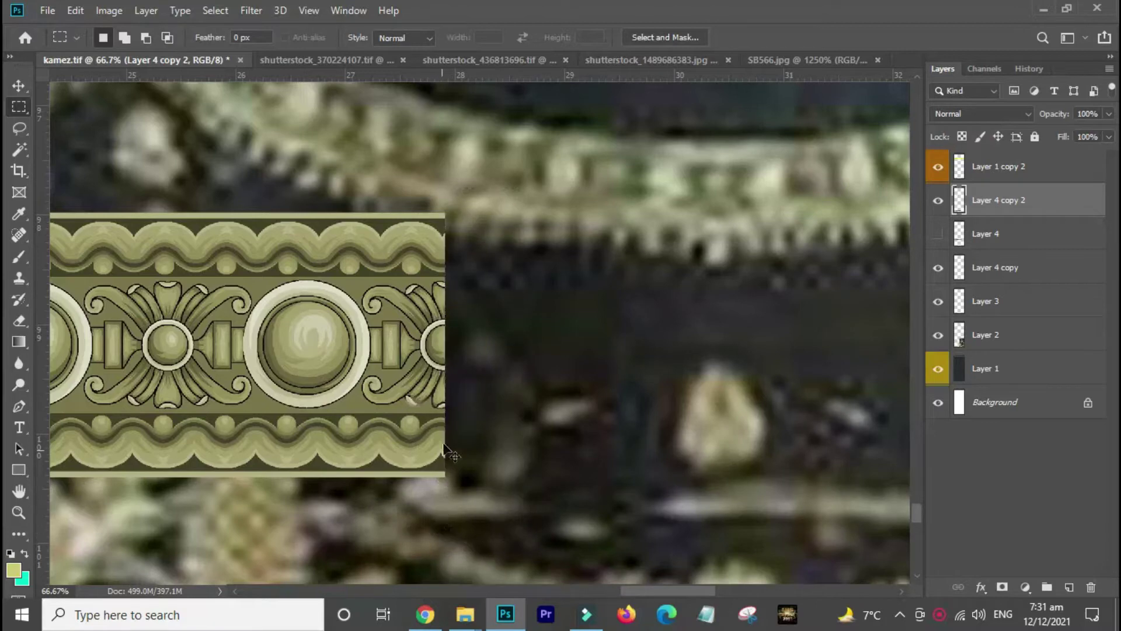
- Duplicate the trimmed strip against its right end and flip the duplicate horizontally so the pattern mirrors at the seam
{"action": "scroll", "coordinate": [497, 357], "scroll_direction": "down", "scroll_amount": 5}
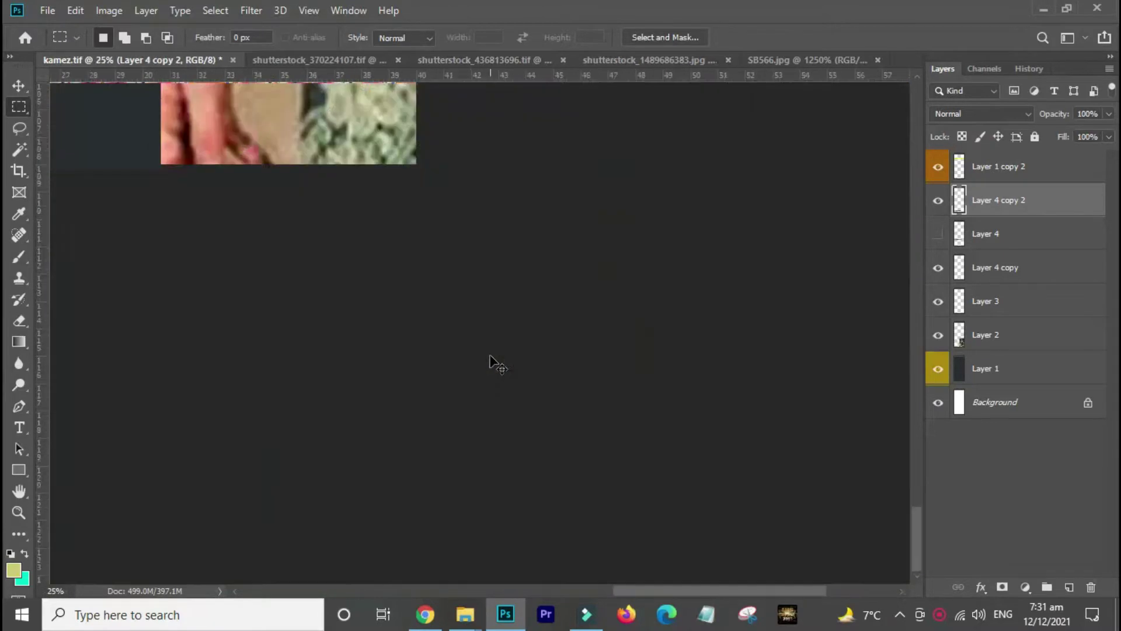
{"action": "key", "text": "v"}
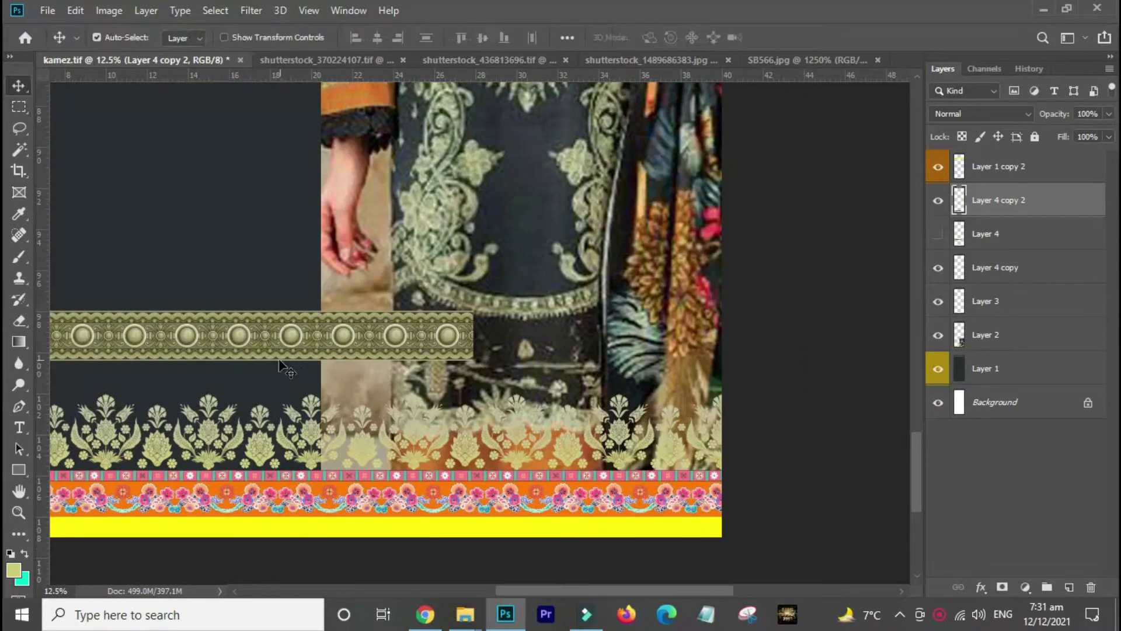
{"action": "left_click_drag", "start_coordinate": [211, 359], "coordinate": [698, 349]}
{"action": "key", "text": "ctrl+j"}
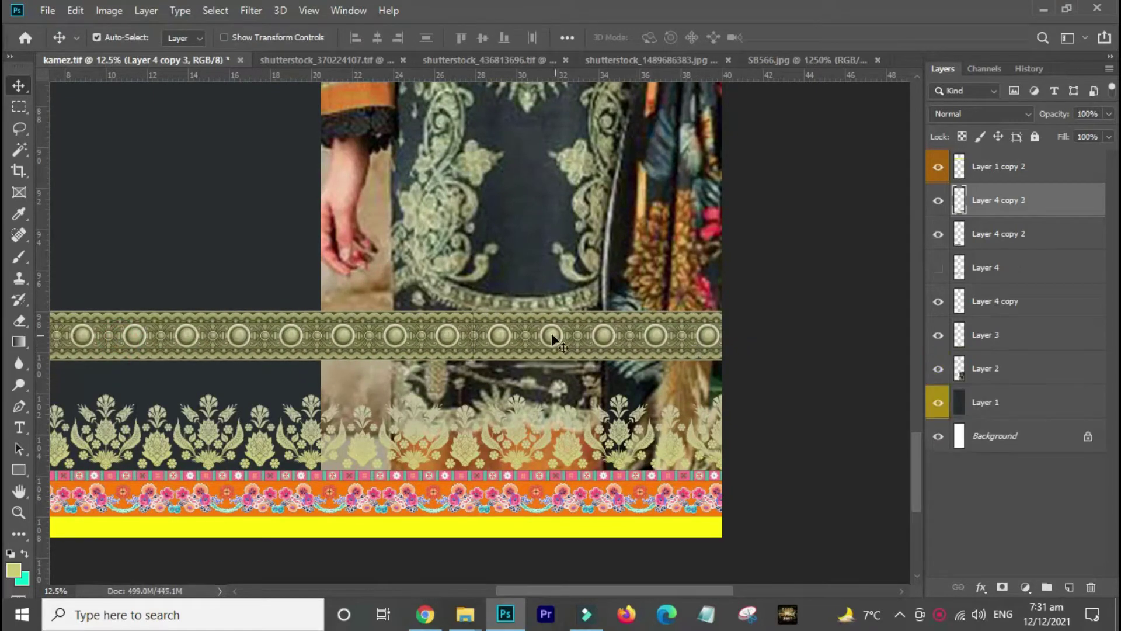
{"action": "key", "text": "ctrl+t"}
{"action": "right_click", "coordinate": [507, 334]}
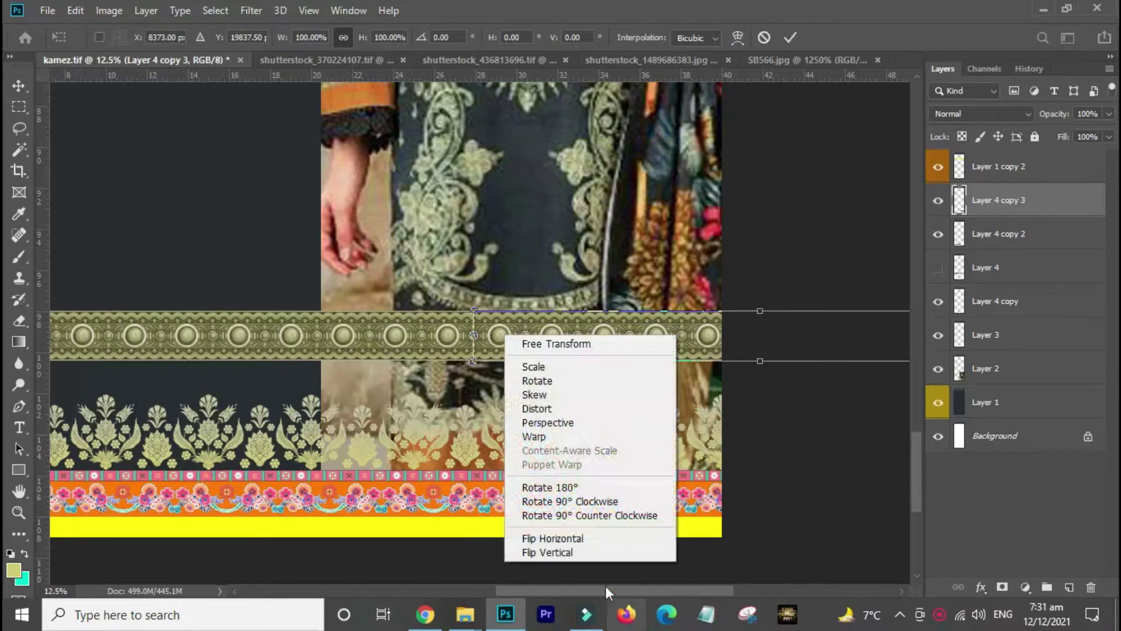
{"action": "left_click", "coordinate": [589, 538]}
{"action": "key", "text": "Return"}
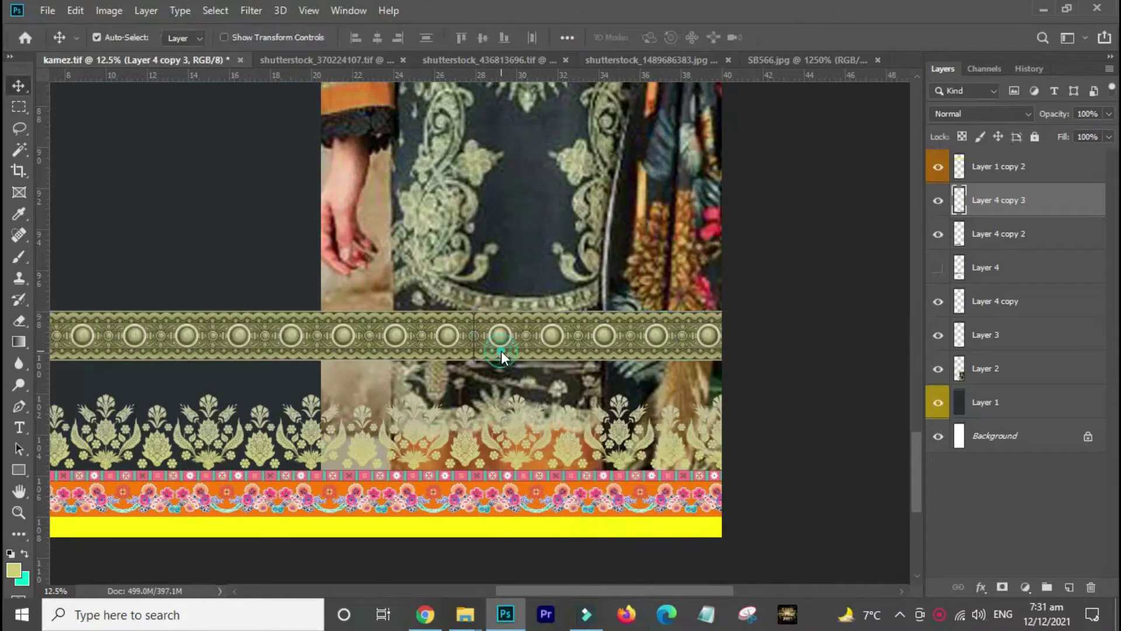
{"action": "left_click_drag", "start_coordinate": [457, 296], "coordinate": [506, 382]}
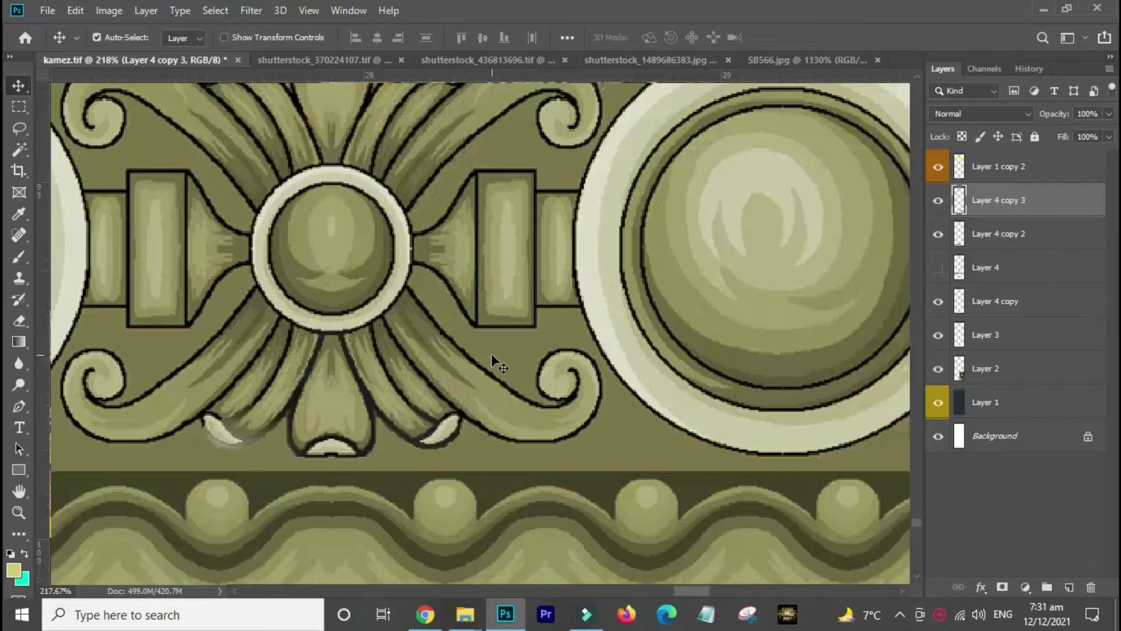
- Merge the original strip and its mirrored duplicate into a single layer
{"action": "key", "text": "ctrl+minus"}
{"action": "key", "text": "ctrl+minus"}
{"action": "key", "text": "ctrl+minus"}
{"action": "key", "text": "ctrl+minus"}
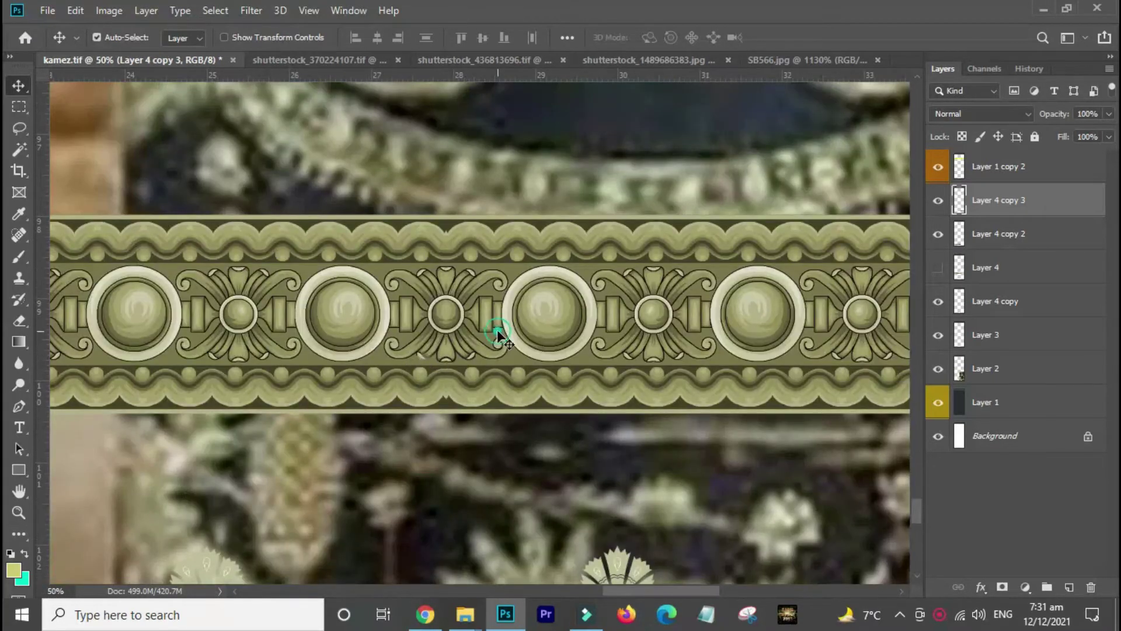
{"action": "left_click", "coordinate": [362, 328], "text": "shift"}
{"action": "key", "text": "ctrl+e"}
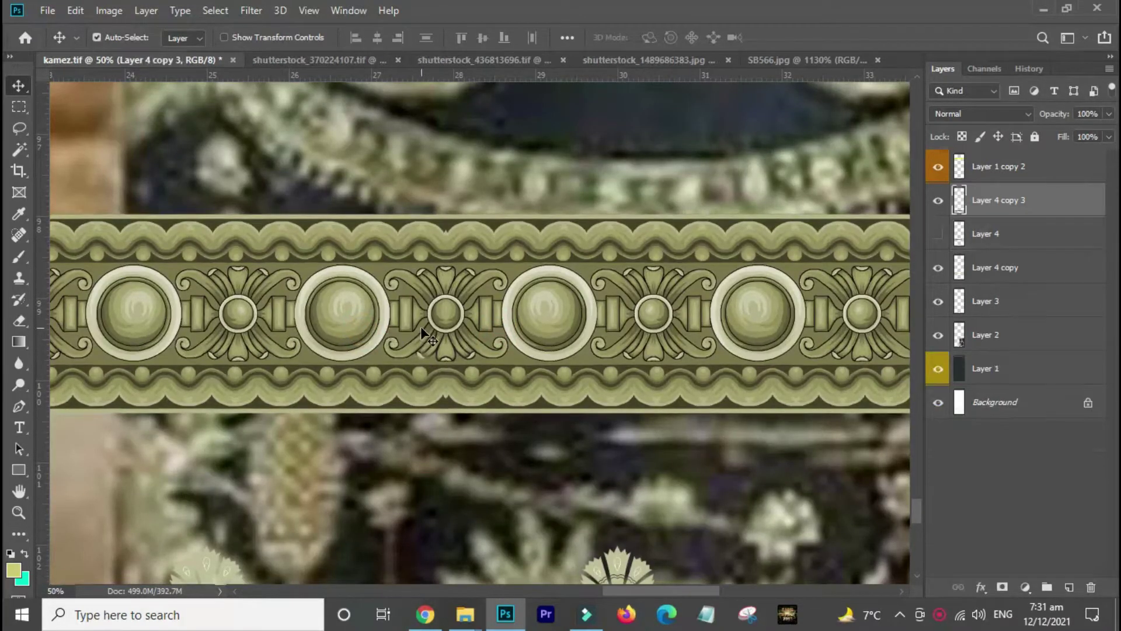
- Scale the merged strip down to a little over half its size from its left end, and keep a hidden duplicate
{"action": "key", "text": "ctrl+minus"}
{"action": "key", "text": "ctrl+minus"}
{"action": "key", "text": "ctrl+minus"}
{"action": "key", "text": "ctrl+minus"}
{"action": "key", "text": "ctrl+minus"}
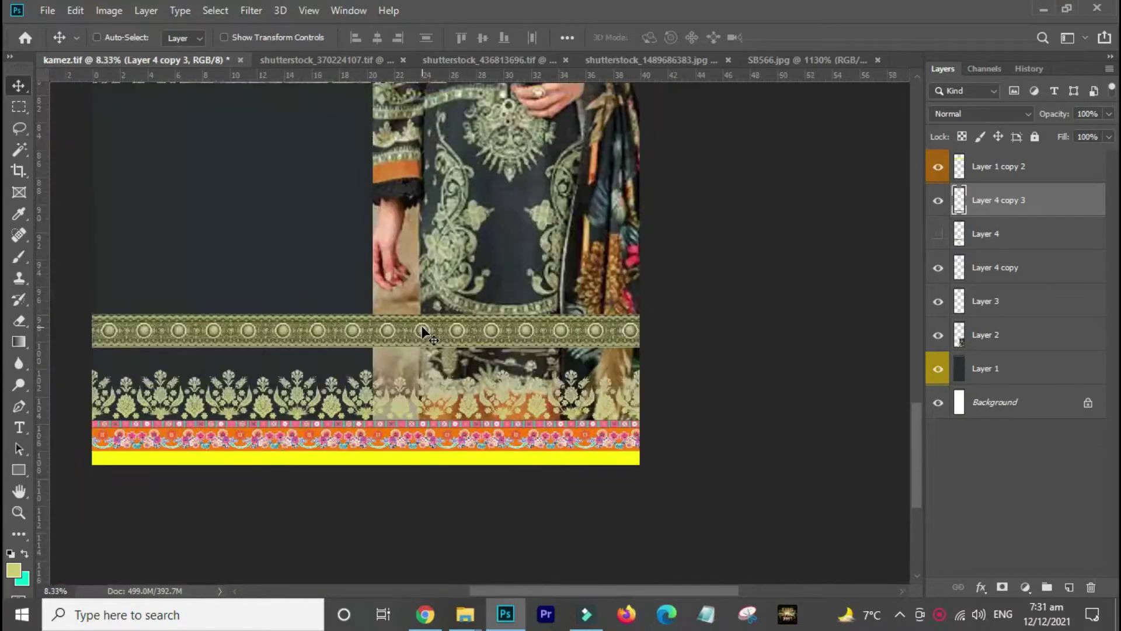
{"action": "key", "text": "ctrl+minus"}
{"action": "key", "text": "ctrl+t"}
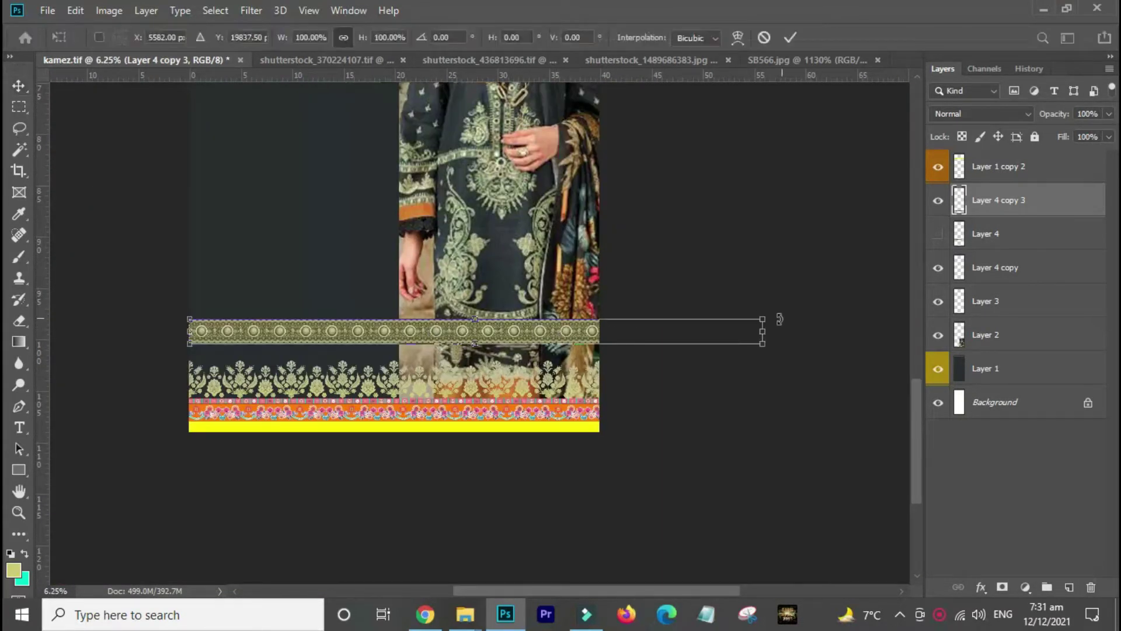
{"action": "left_click_drag", "start_coordinate": [766, 319], "coordinate": [505, 335]}
{"action": "key", "text": "Return"}
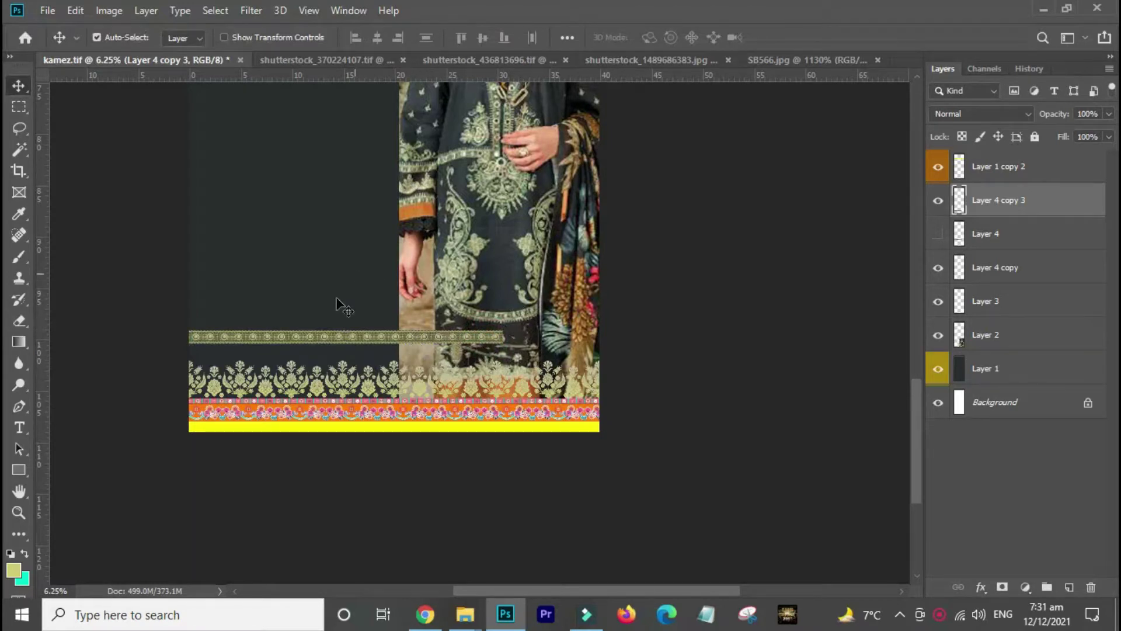
{"action": "left_click_drag", "start_coordinate": [320, 342], "coordinate": [365, 115]}
{"action": "left_click", "coordinate": [939, 200]}
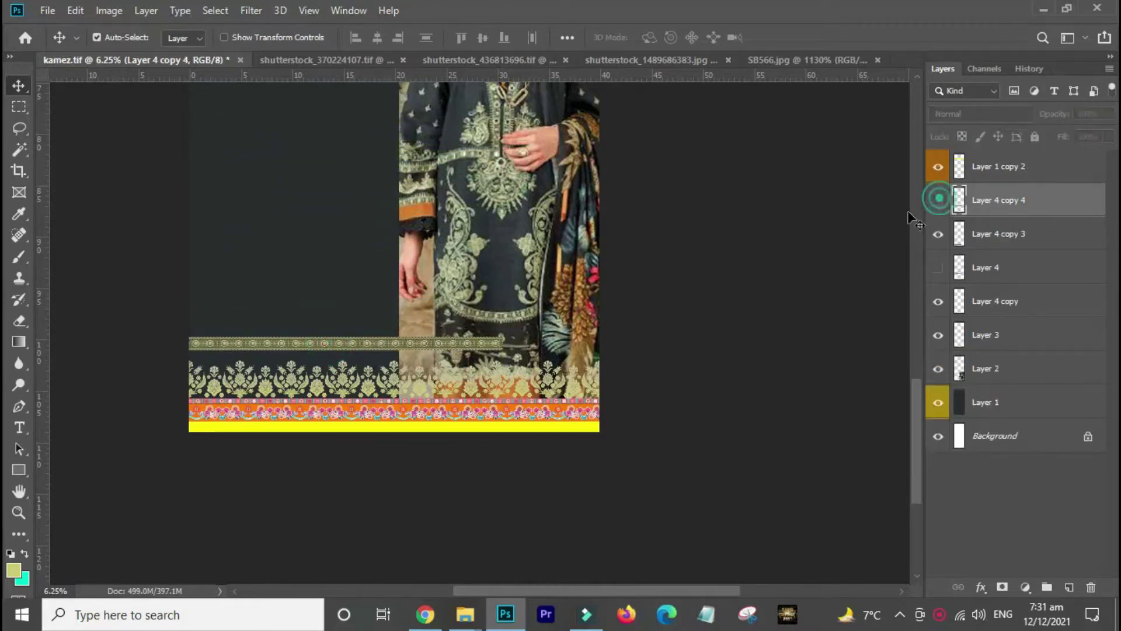
- Move the strip above the floral border so it runs across both vertical guides, with the guides shown
{"action": "left_click_drag", "start_coordinate": [397, 350], "coordinate": [455, 336]}
{"action": "key", "text": "ctrl+semicolon"}
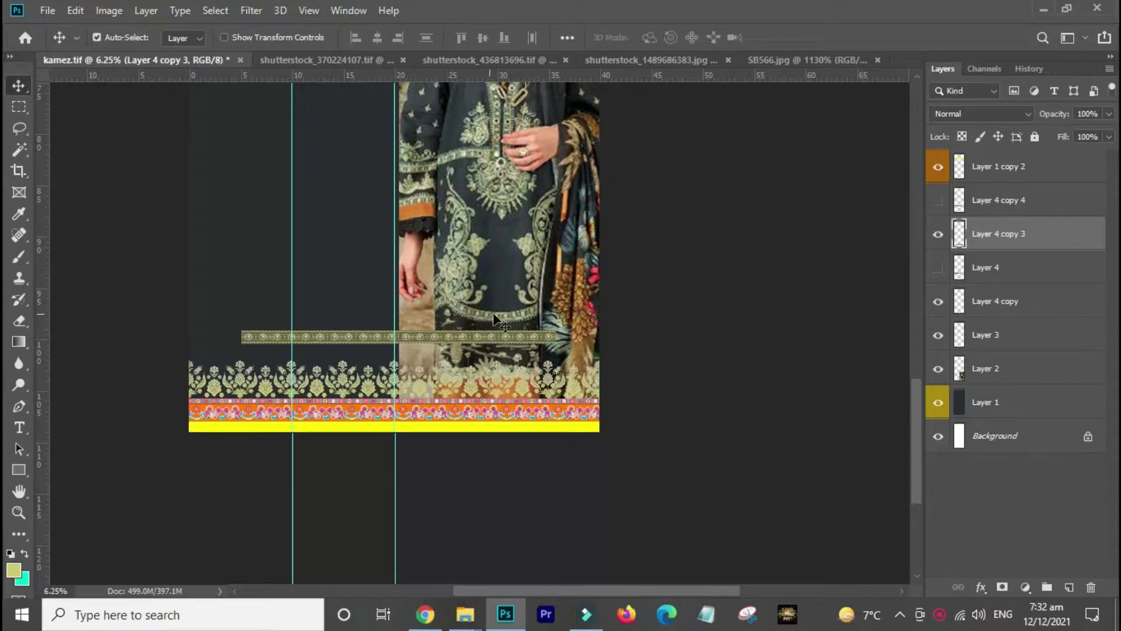
{"action": "left_click_drag", "start_coordinate": [434, 339], "coordinate": [398, 344]}
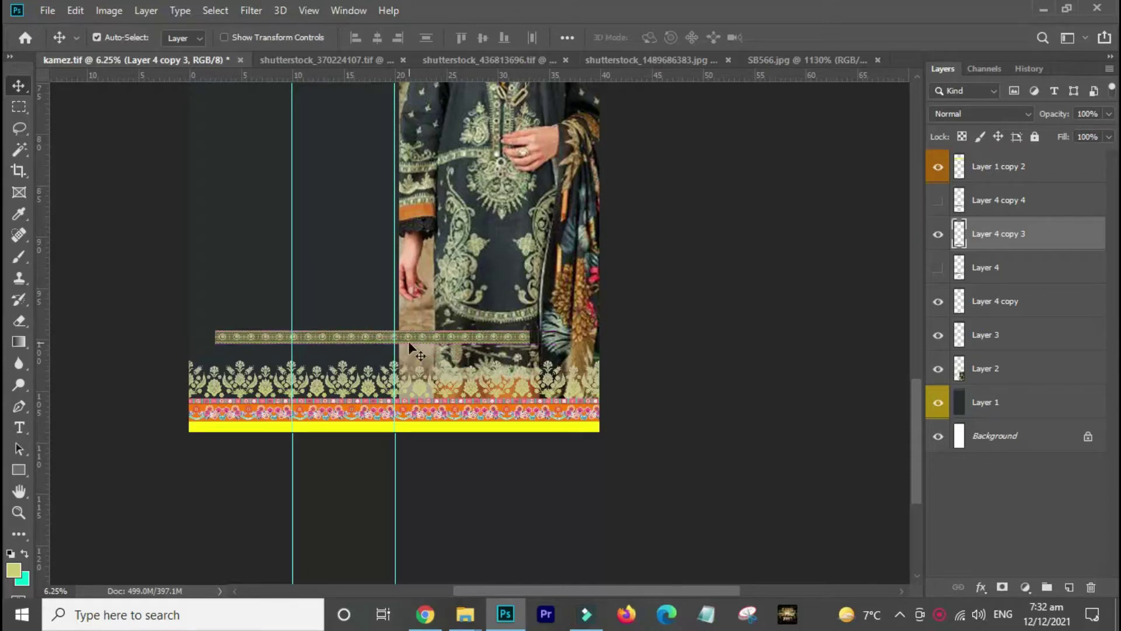
- Bend the strip downward with Puppet Warp, pinning its right end and both guide crossings, and pulling the pin at 20 inches down
{"action": "left_click", "coordinate": [76, 11]}
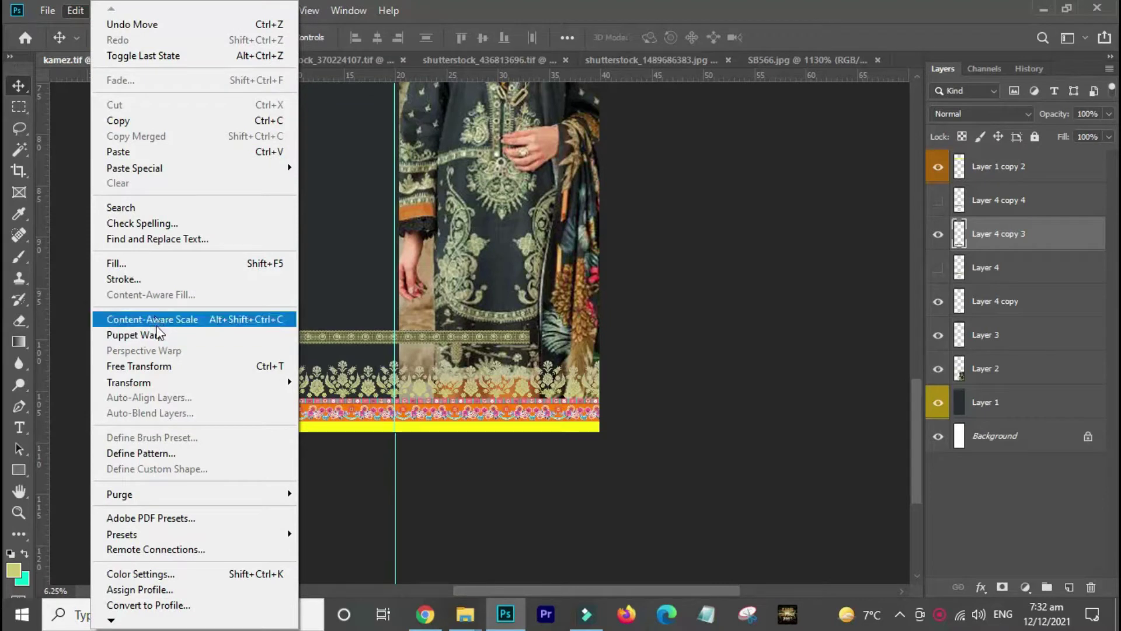
{"action": "left_click", "coordinate": [180, 337]}
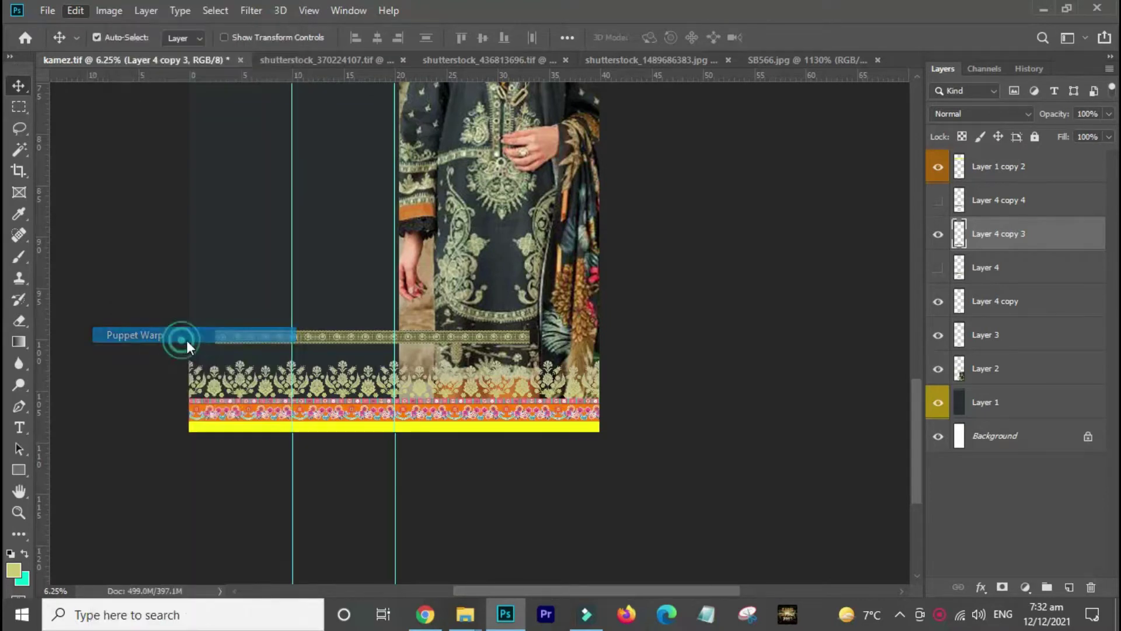
{"action": "left_click", "coordinate": [521, 337]}
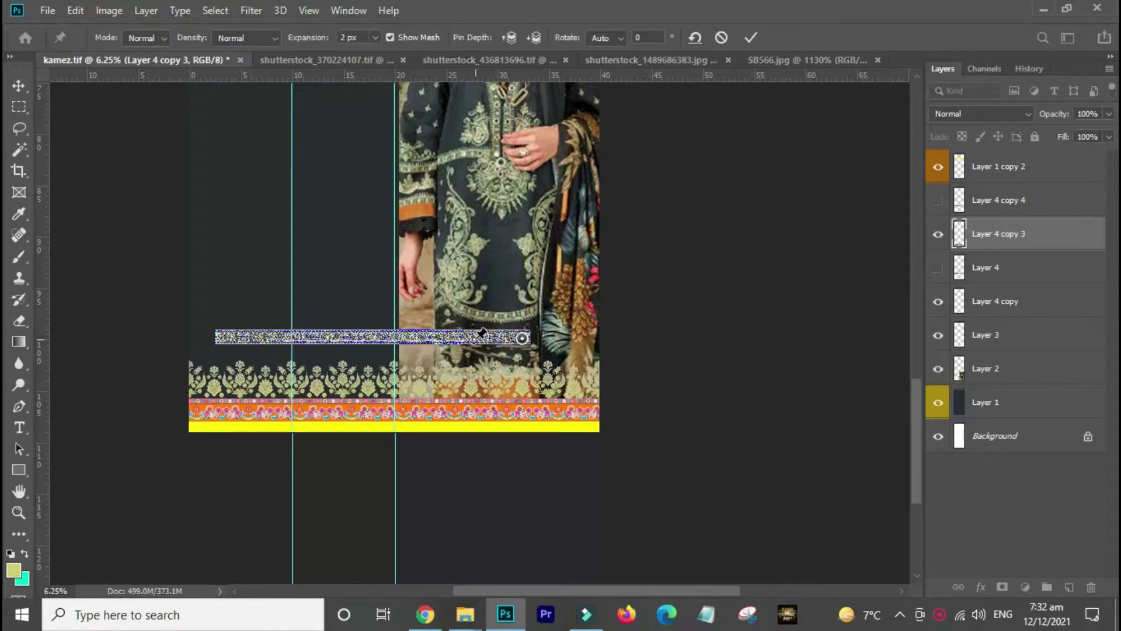
{"action": "left_click", "coordinate": [294, 338]}
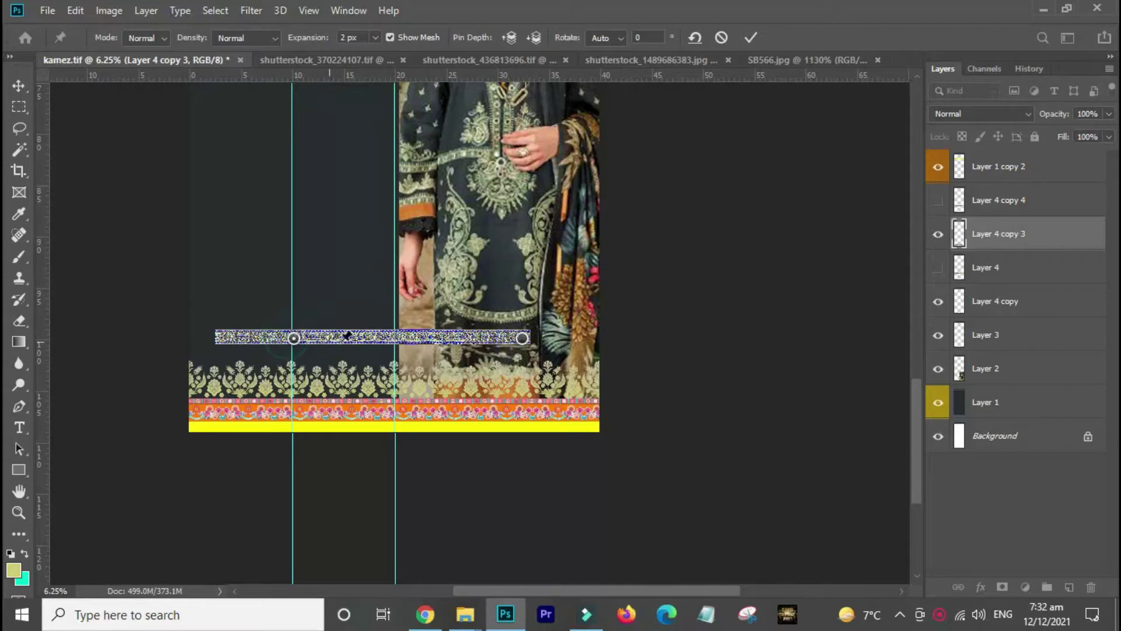
{"action": "left_click", "coordinate": [396, 338]}
{"action": "left_click_drag", "start_coordinate": [397, 339], "coordinate": [397, 354]}
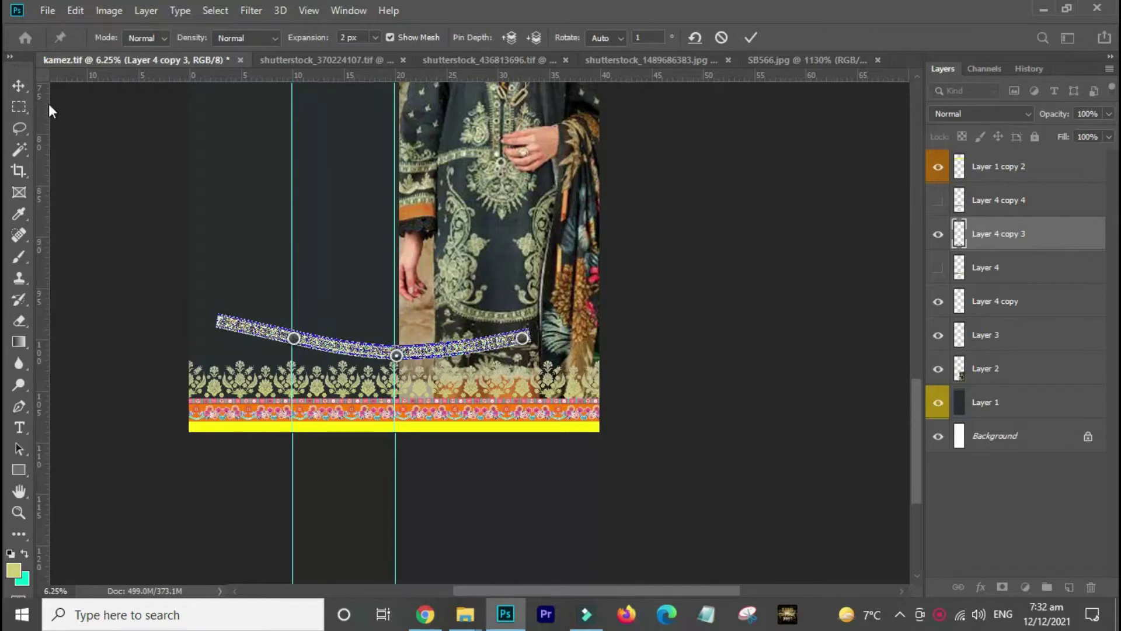
{"action": "key", "text": "Return"}
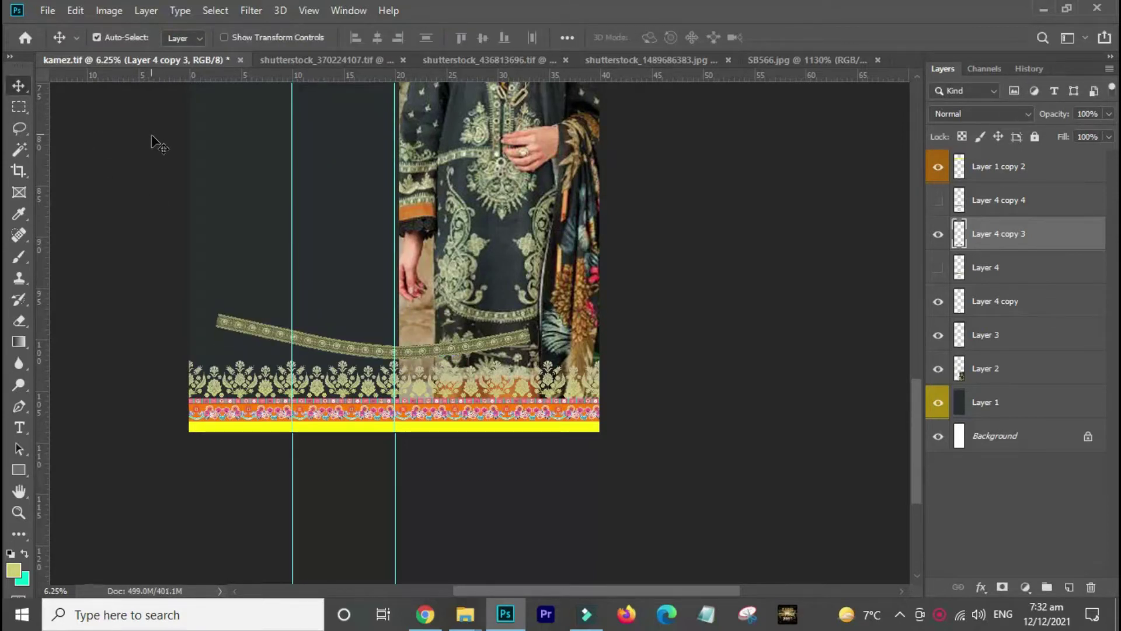
- Move the curved strip up, clear of the floral border, keeping a round medallion on the guide at 20 inches
{"action": "key", "text": "ctrl"}
{"action": "left_click_drag", "start_coordinate": [205, 288], "coordinate": [486, 353]}
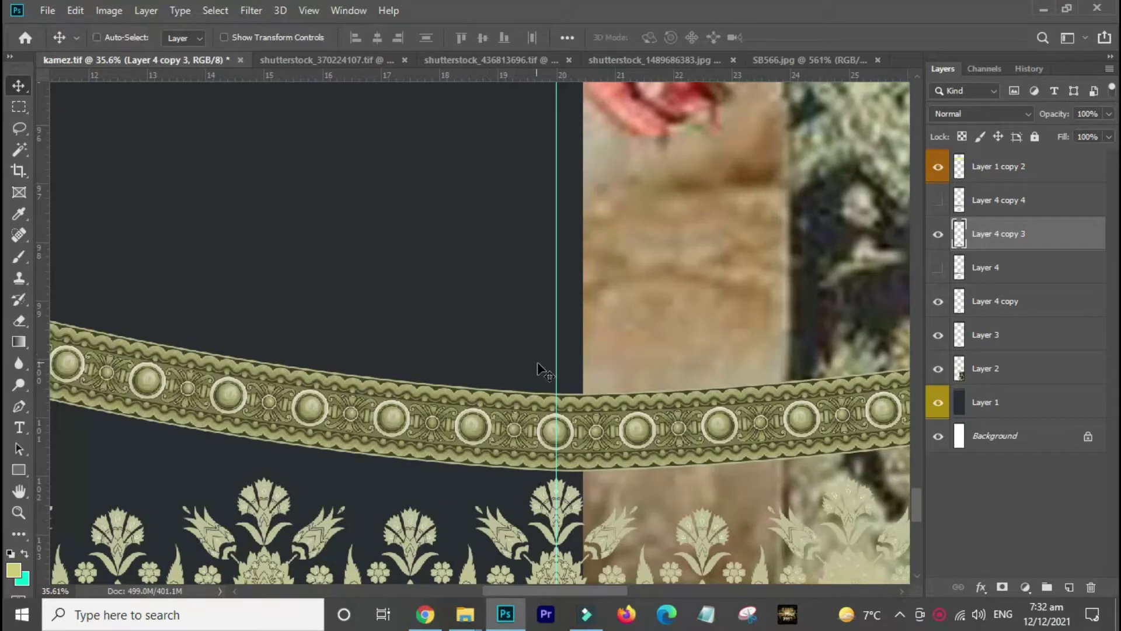
{"action": "key", "text": "ctrl"}
{"action": "key", "text": "ctrl+minus"}
{"action": "key", "text": "ctrl+minus"}
{"action": "key", "text": "ctrl+minus"}
{"action": "key", "text": "ctrl+minus"}
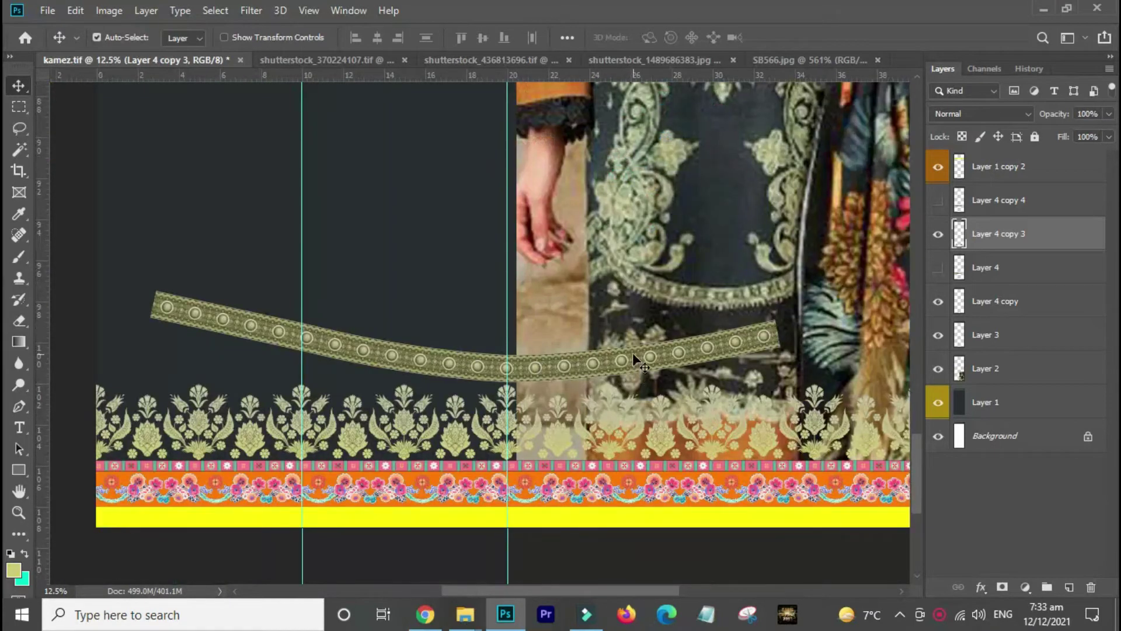
{"action": "left_click_drag", "start_coordinate": [622, 363], "coordinate": [606, 335]}
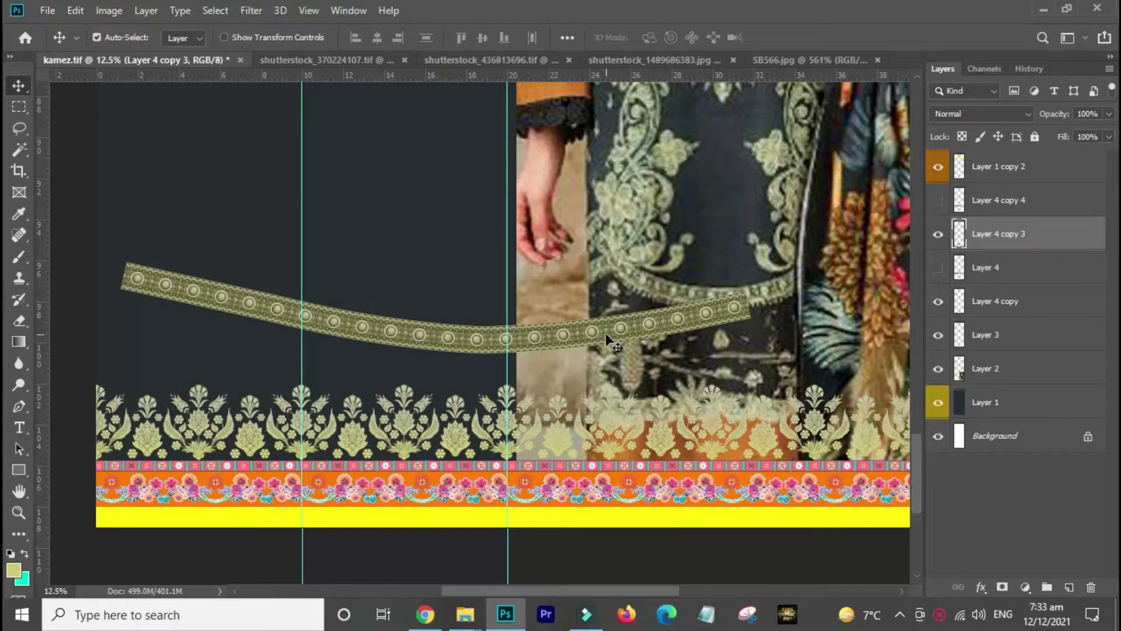
{"action": "left_click_drag", "start_coordinate": [629, 321], "coordinate": [665, 317]}
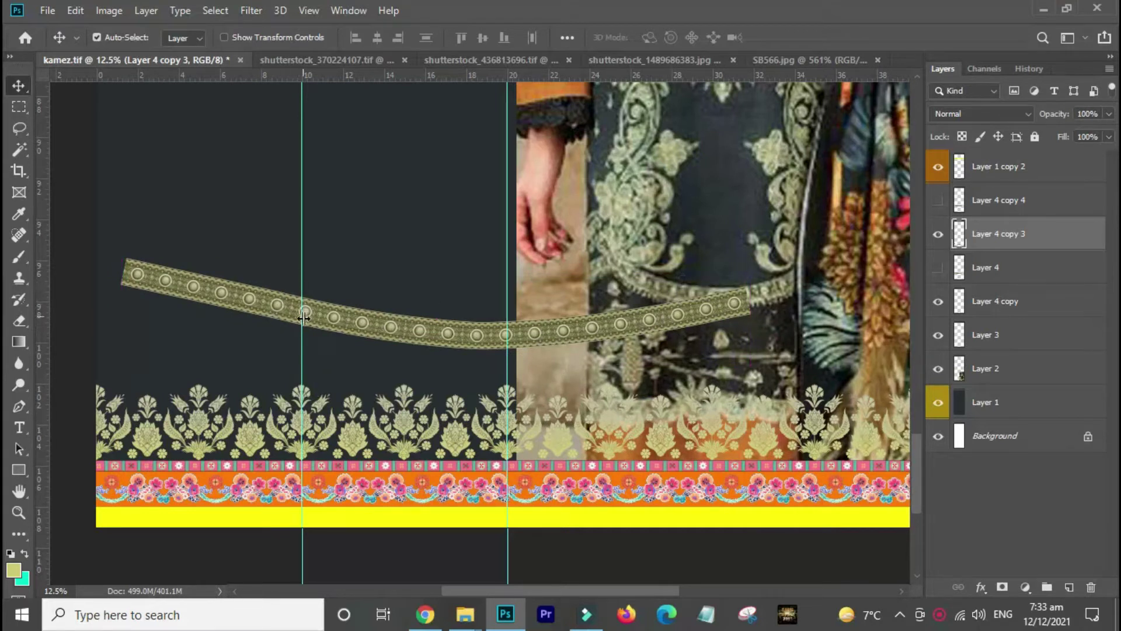
- Scale the curved strip down proportionally to about three quarters of its size from its upper-left corner
{"action": "key", "text": "ctrl+t"}
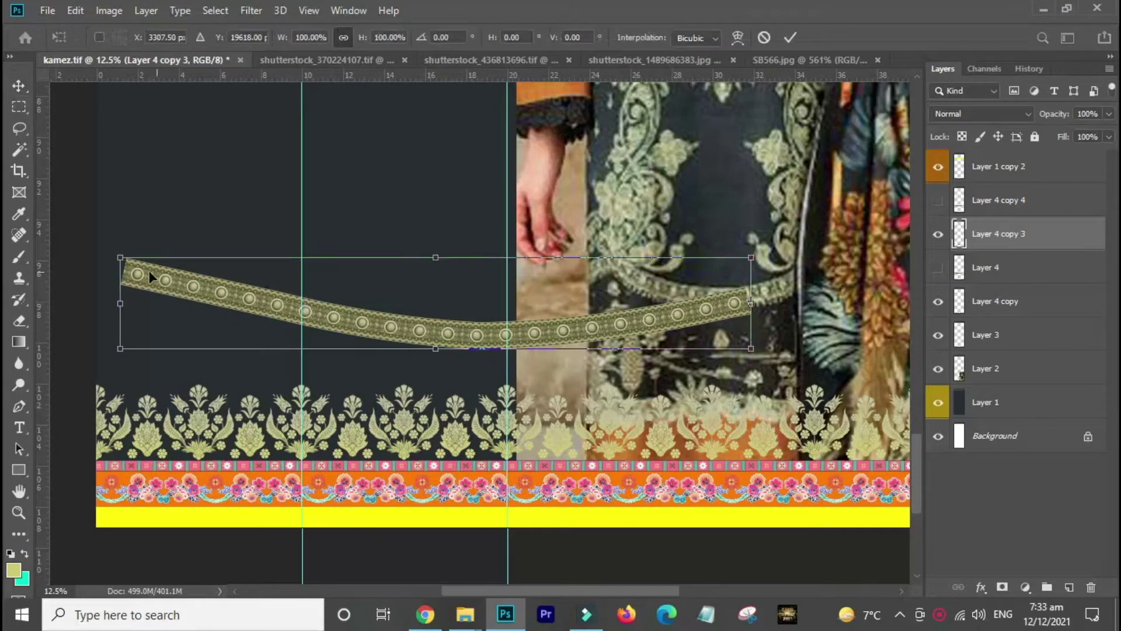
{"action": "left_click_drag", "start_coordinate": [116, 255], "coordinate": [264, 293]}
{"action": "key", "text": "Return"}
- Centre the lowest part of the curve between the two guides, placing a medallion on the guide at 20 inches
{"action": "left_click_drag", "start_coordinate": [534, 340], "coordinate": [509, 363]}
{"action": "key", "text": "ctrl+space"}
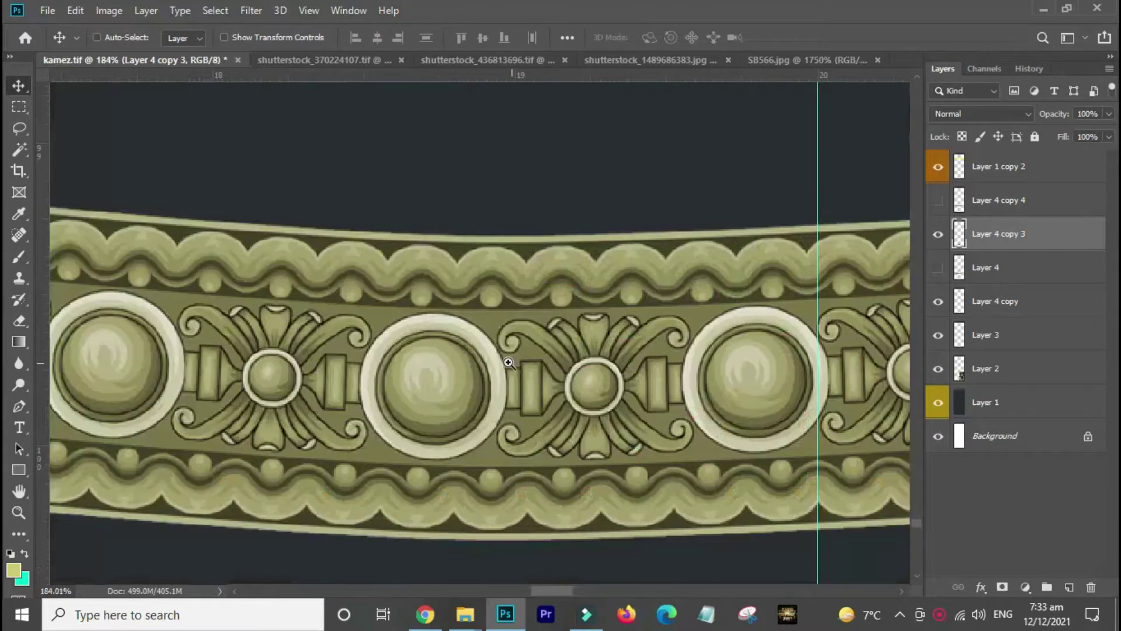
{"action": "key", "text": "ctrl+minus"}
{"action": "key", "text": "ctrl+minus"}
{"action": "key", "text": "ctrl+minus"}
{"action": "key", "text": "ctrl+minus"}
{"action": "key", "text": "ctrl+minus"}
{"action": "key", "text": "ctrl+minus"}
{"action": "key", "text": "ctrl+minus"}
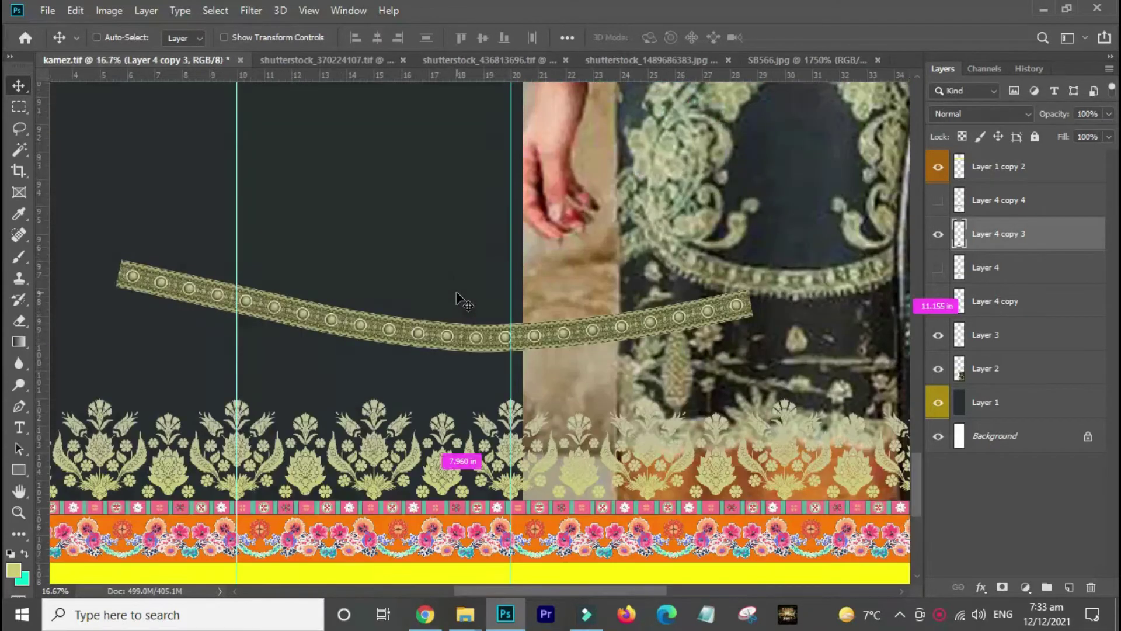
{"action": "left_click_drag", "start_coordinate": [551, 332], "coordinate": [423, 327]}
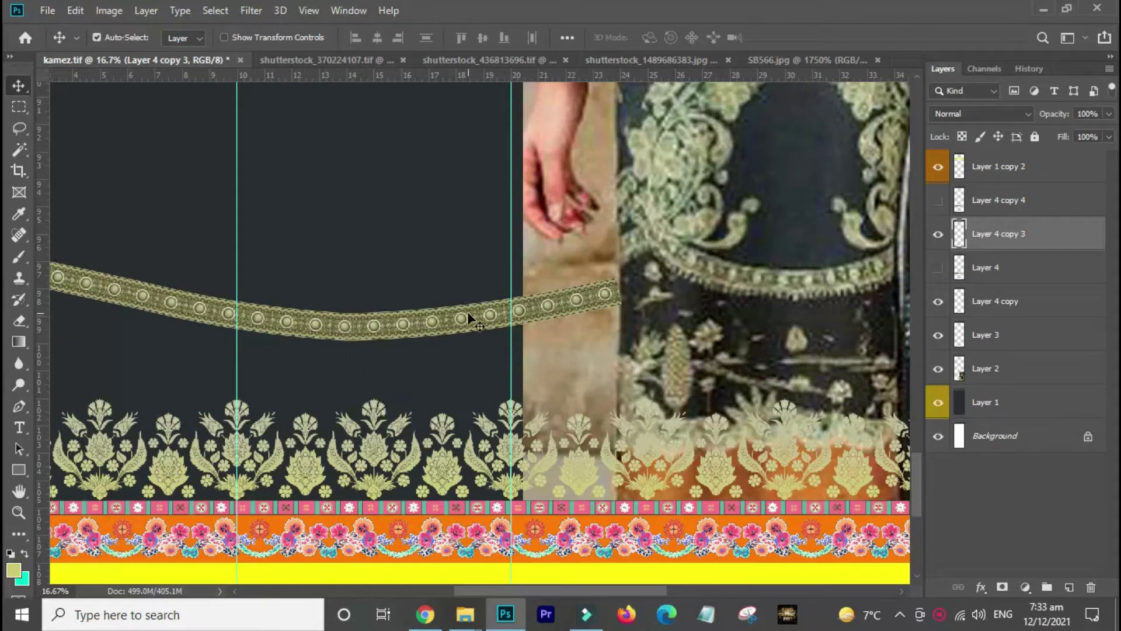
{"action": "left_click_drag", "start_coordinate": [354, 332], "coordinate": [366, 329]}
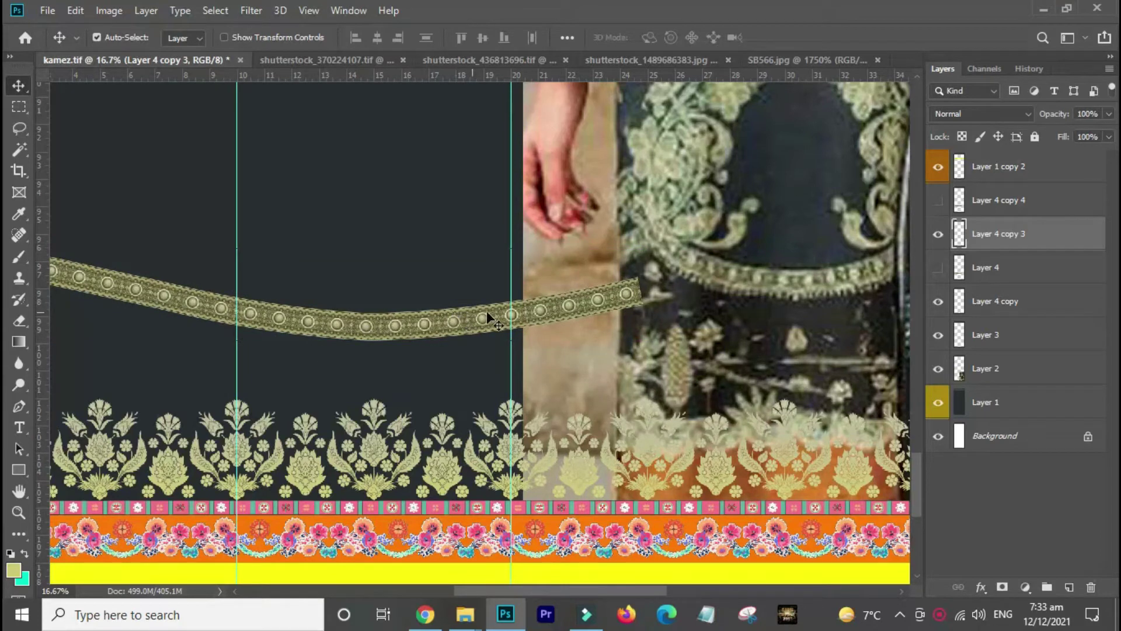
- Copy the part of the curved strip between the two guides to a new layer and delete the original strip's layer
{"action": "key", "text": "m"}
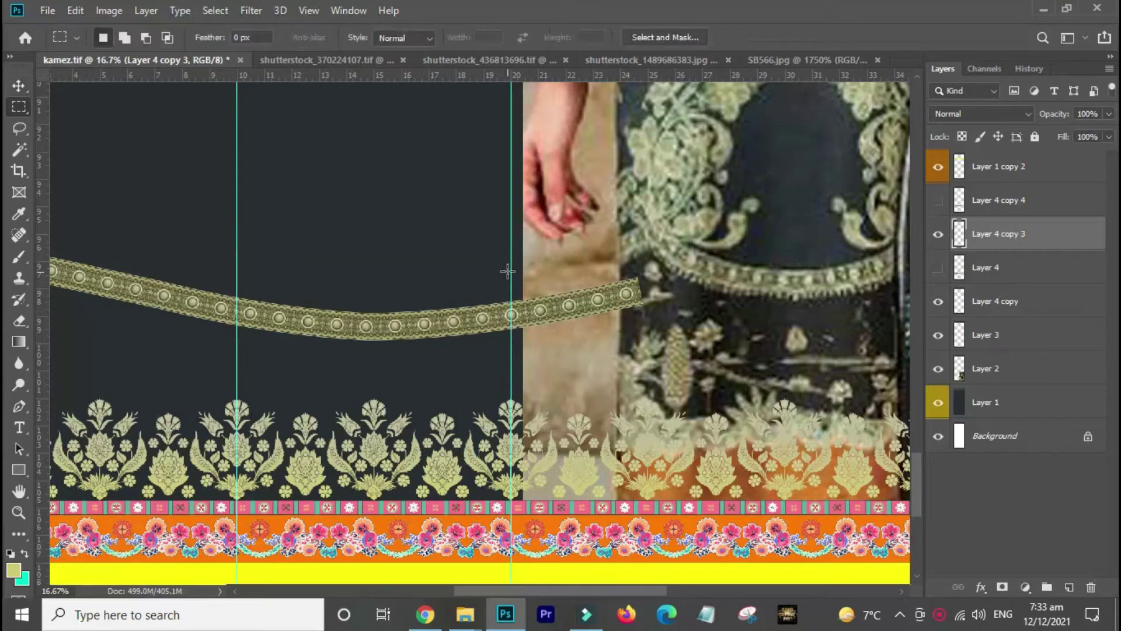
{"action": "left_click_drag", "start_coordinate": [511, 261], "coordinate": [237, 407]}
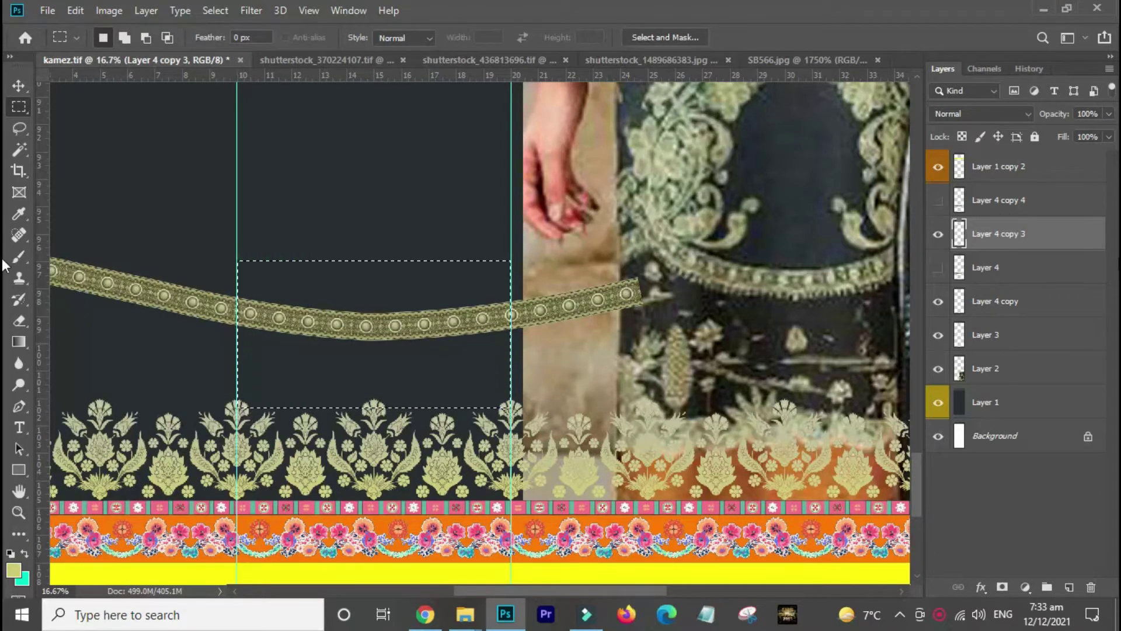
{"action": "key", "text": "ctrl+j"}
{"action": "left_click", "coordinate": [1046, 266]}
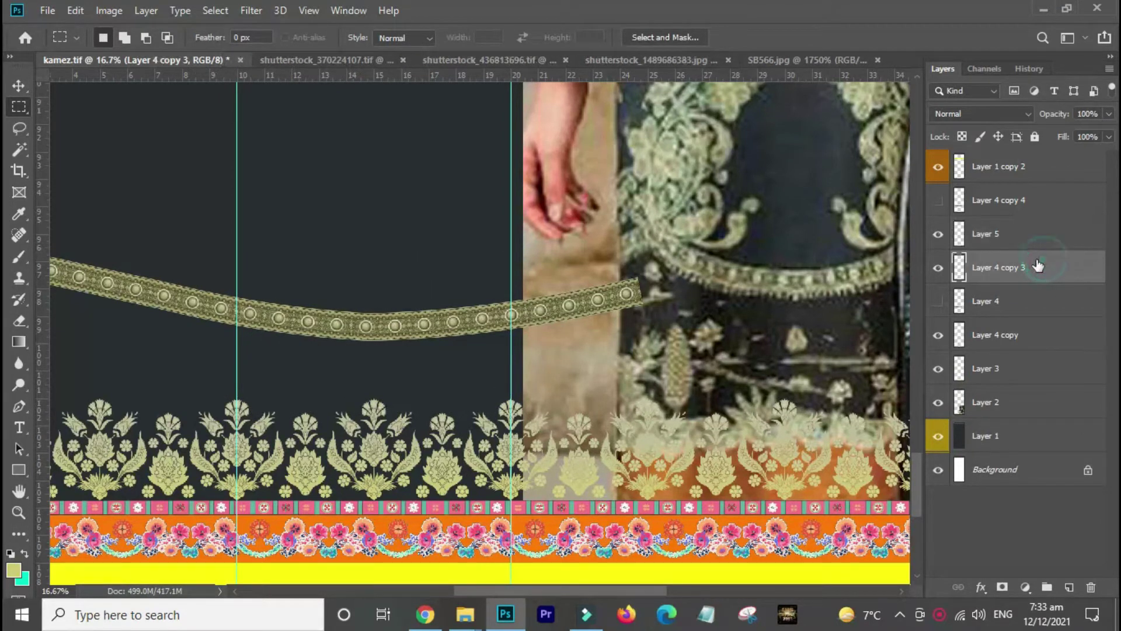
{"action": "key", "text": "Delete"}
- Deepen the cut segment's curve with Puppet Warp pins at both ends and the middle, and position it across the guide at 20 inches
{"action": "key", "text": "v"}
{"action": "left_click_drag", "start_coordinate": [443, 316], "coordinate": [825, 269]}
{"action": "left_click", "coordinate": [76, 10]}
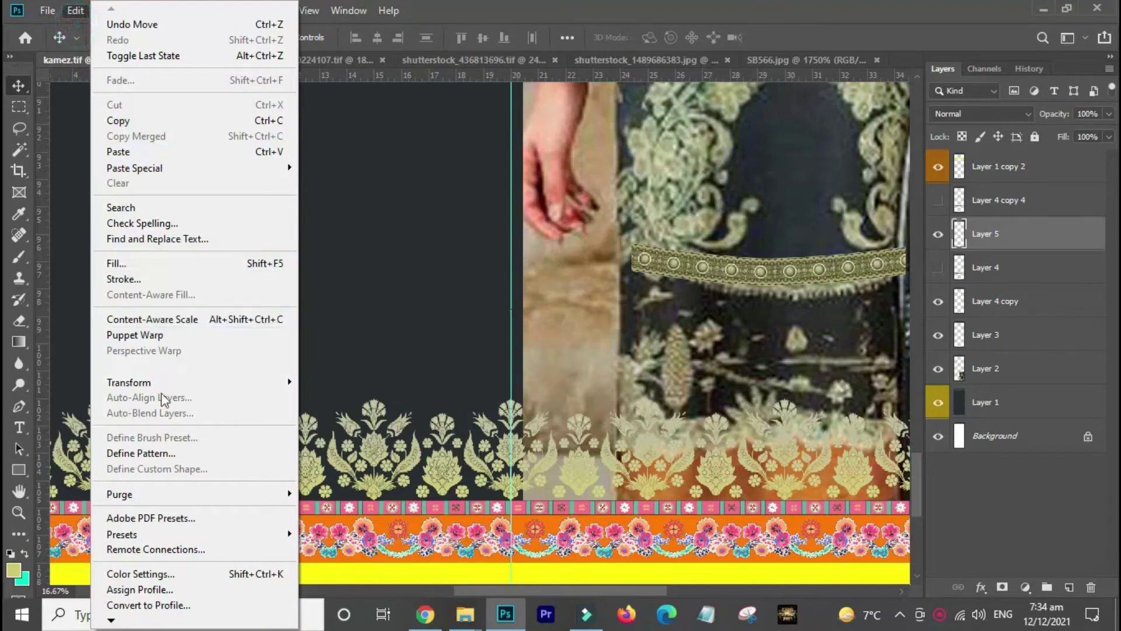
{"action": "left_click", "coordinate": [140, 335]}
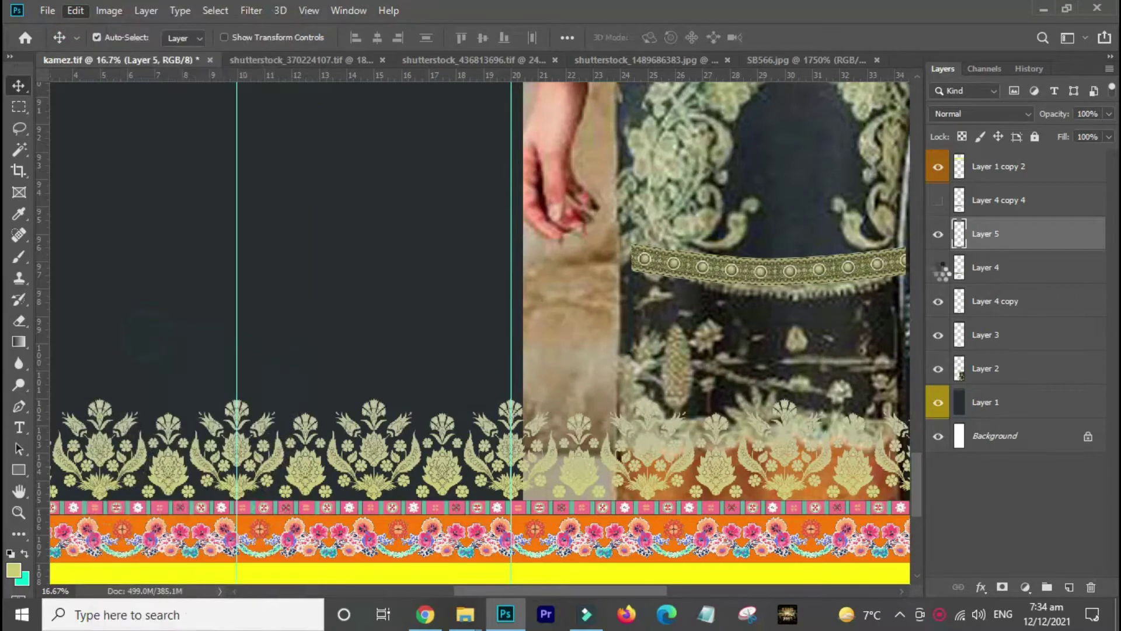
{"action": "left_click", "coordinate": [895, 263]}
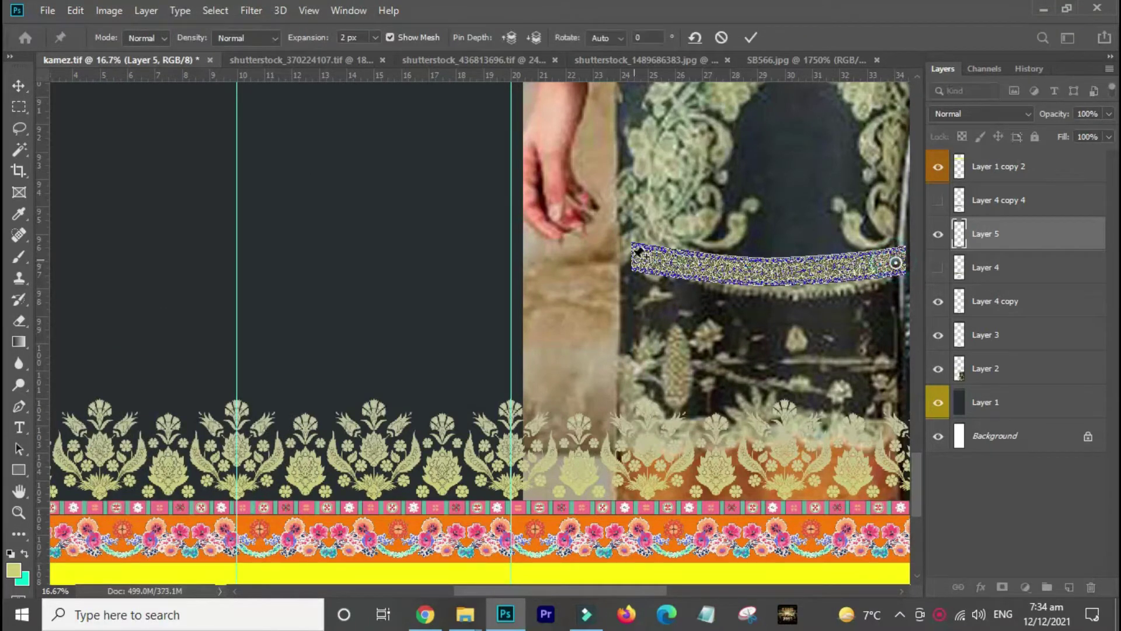
{"action": "left_click", "coordinate": [643, 263]}
{"action": "left_click", "coordinate": [787, 272]}
{"action": "left_click_drag", "start_coordinate": [787, 272], "coordinate": [527, 305]}
{"action": "key", "text": "Return"}
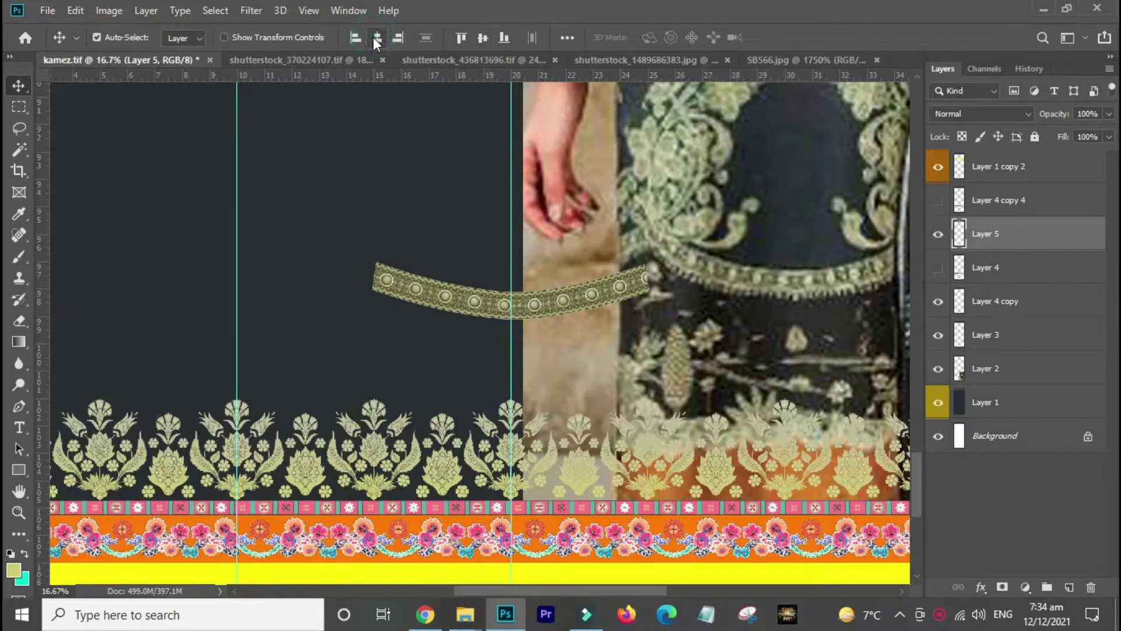
{"action": "left_click_drag", "start_coordinate": [472, 309], "coordinate": [458, 380]}
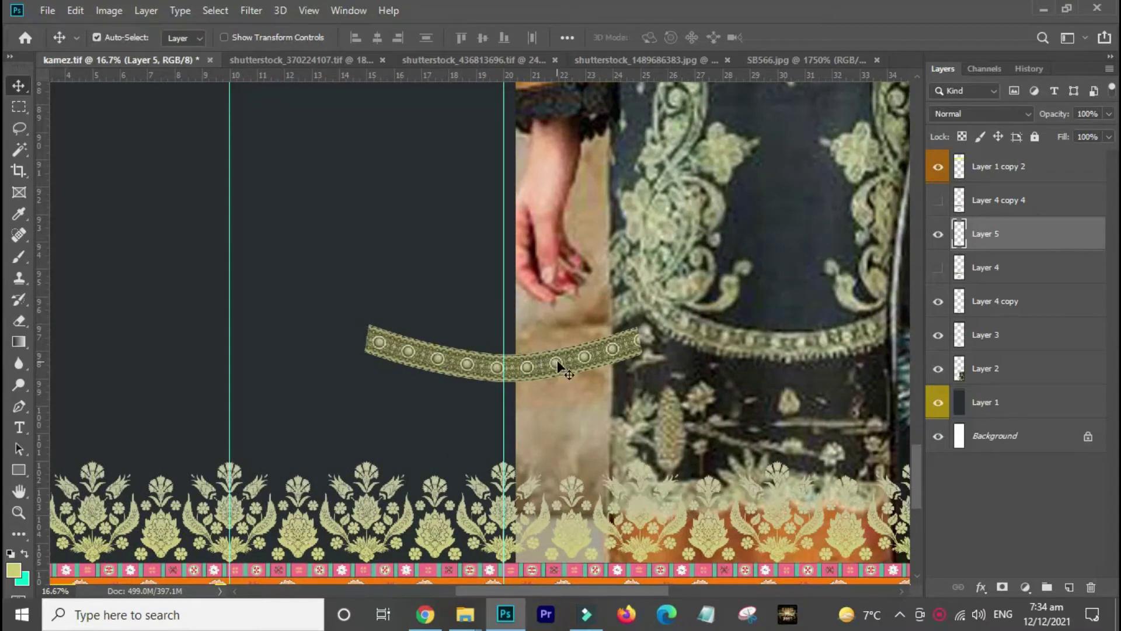
{"action": "left_click_drag", "start_coordinate": [586, 356], "coordinate": [310, 348], "text": "alt"}
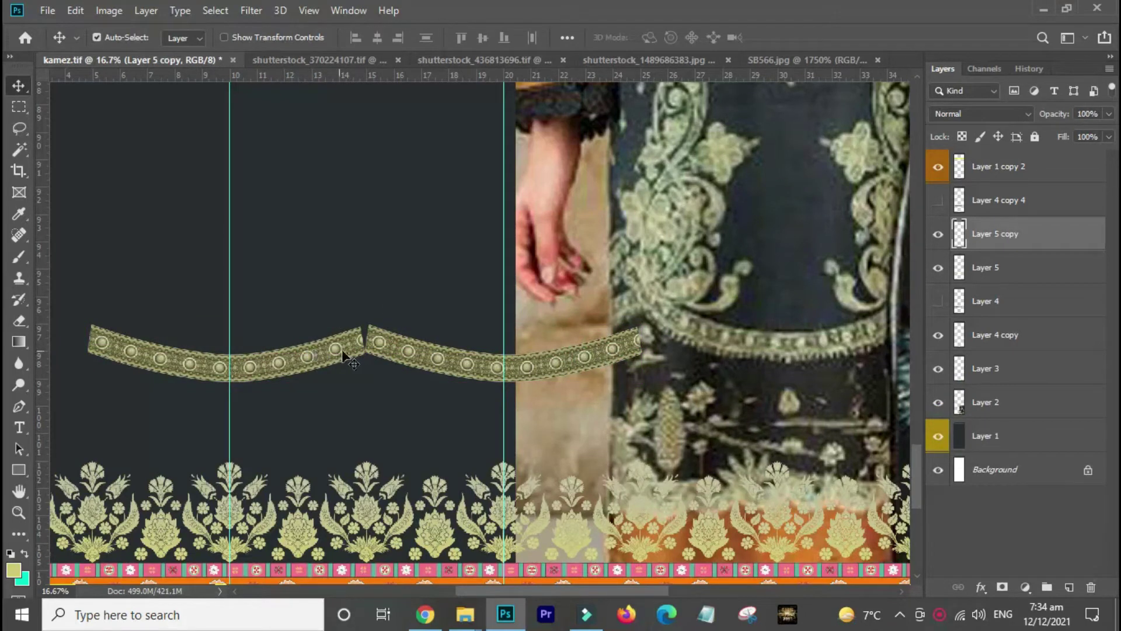
{"action": "key", "text": "ctrl+z"}
- Trim the slanted left end of the curved segment to a straight vertical edge with a rectangular selection
{"action": "key", "text": "m"}
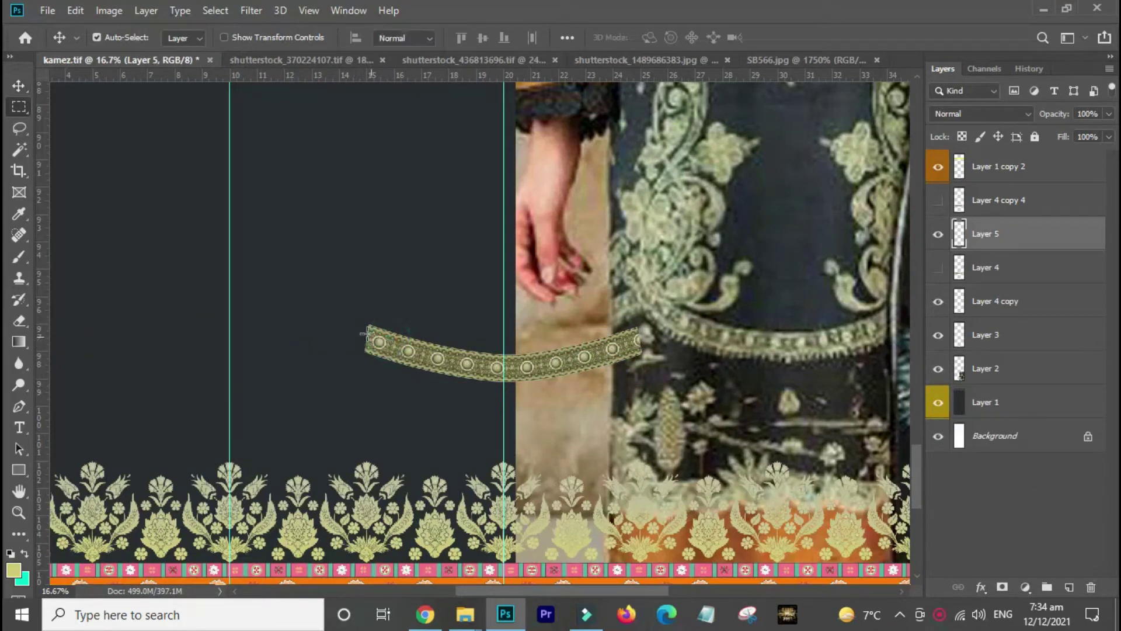
{"action": "left_click_drag", "start_coordinate": [352, 307], "coordinate": [370, 389]}
{"action": "key", "text": "Delete"}
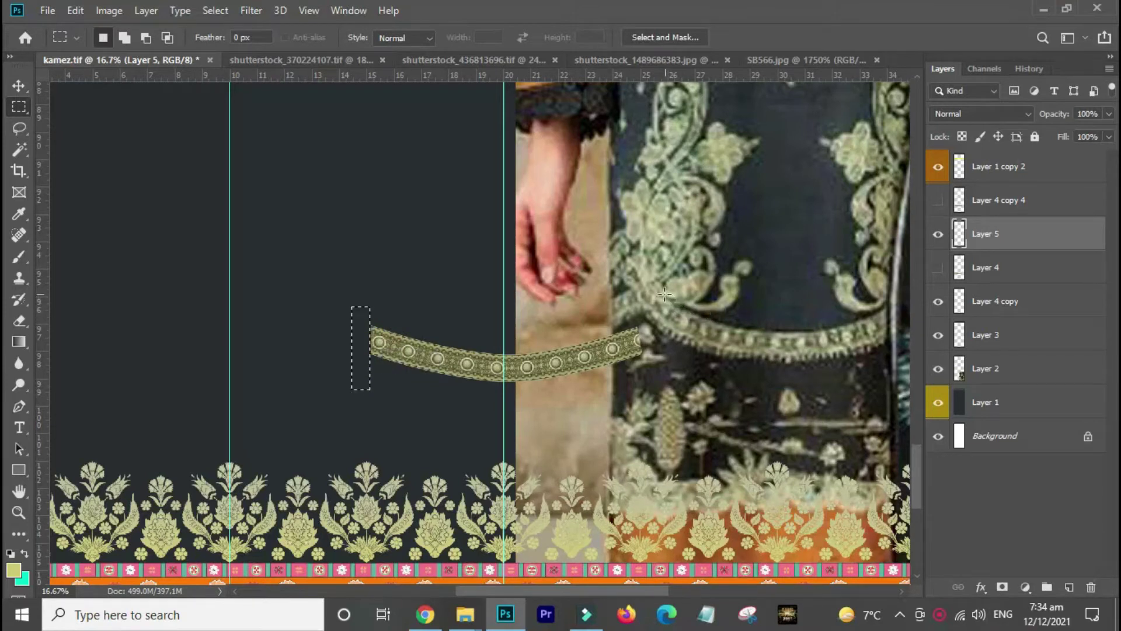
{"action": "key", "text": "ctrl+d"}
{"action": "key", "text": "v"}
{"action": "left_click_drag", "start_coordinate": [619, 357], "coordinate": [611, 354]}
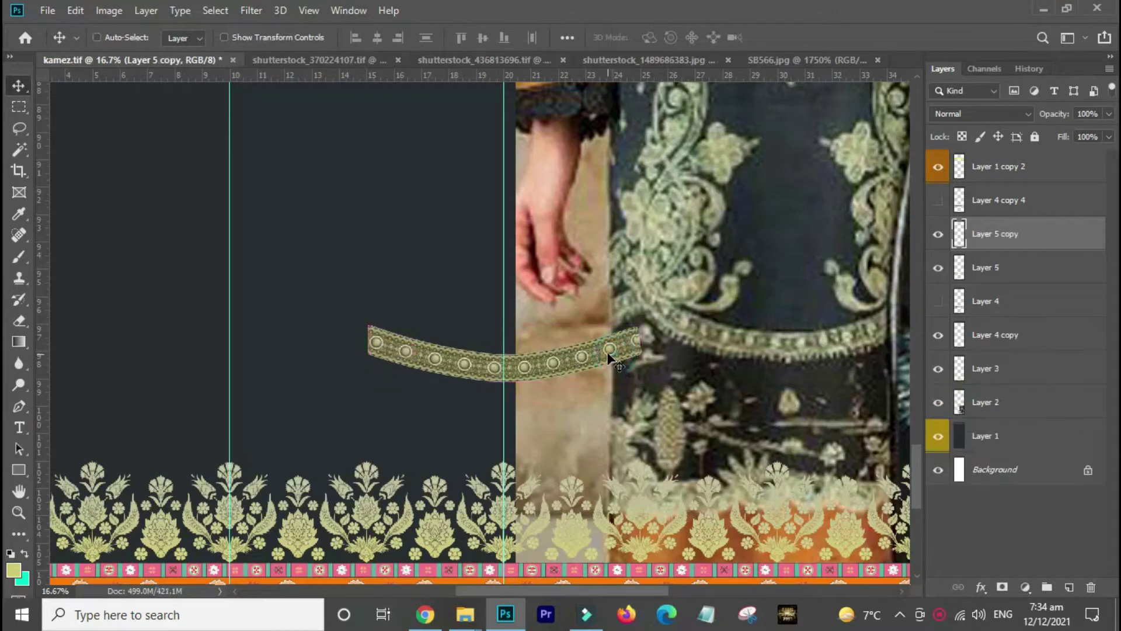
{"action": "key", "text": "ctrl+z"}
- Trim the slanted right end of the curved segment vertically through its last medallion with a rectangular selection
{"action": "key", "text": "m"}
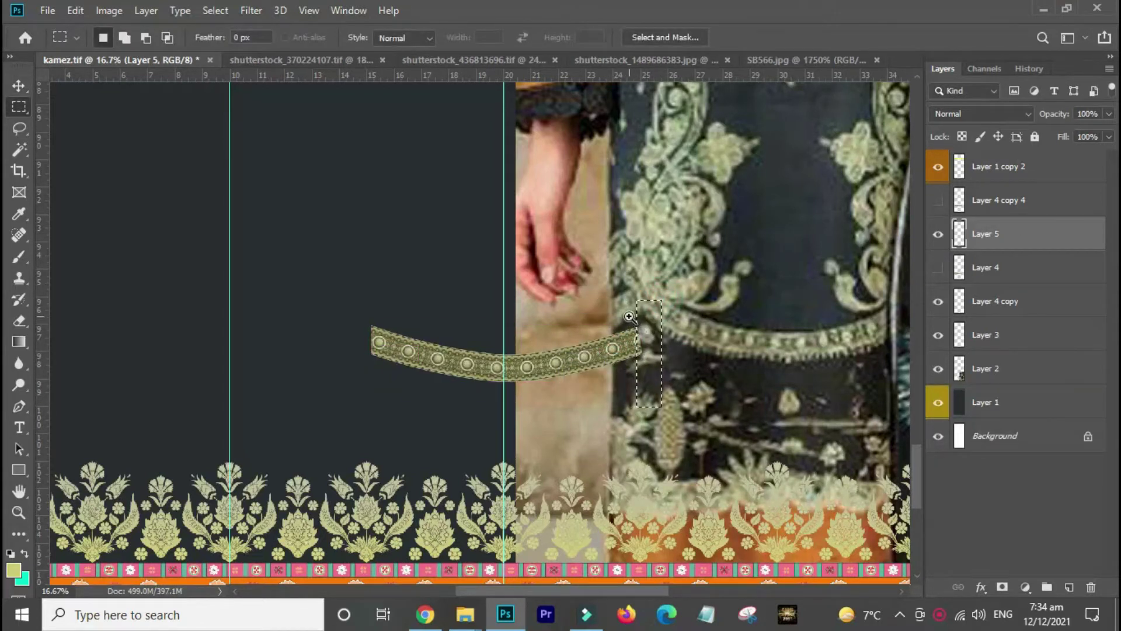
{"action": "left_click_drag", "start_coordinate": [648, 300], "coordinate": [619, 327]}
{"action": "scroll", "coordinate": [652, 360], "scroll_direction": "up", "scroll_amount": 7}
{"action": "scroll", "coordinate": [589, 505], "scroll_direction": "up", "scroll_amount": 6}
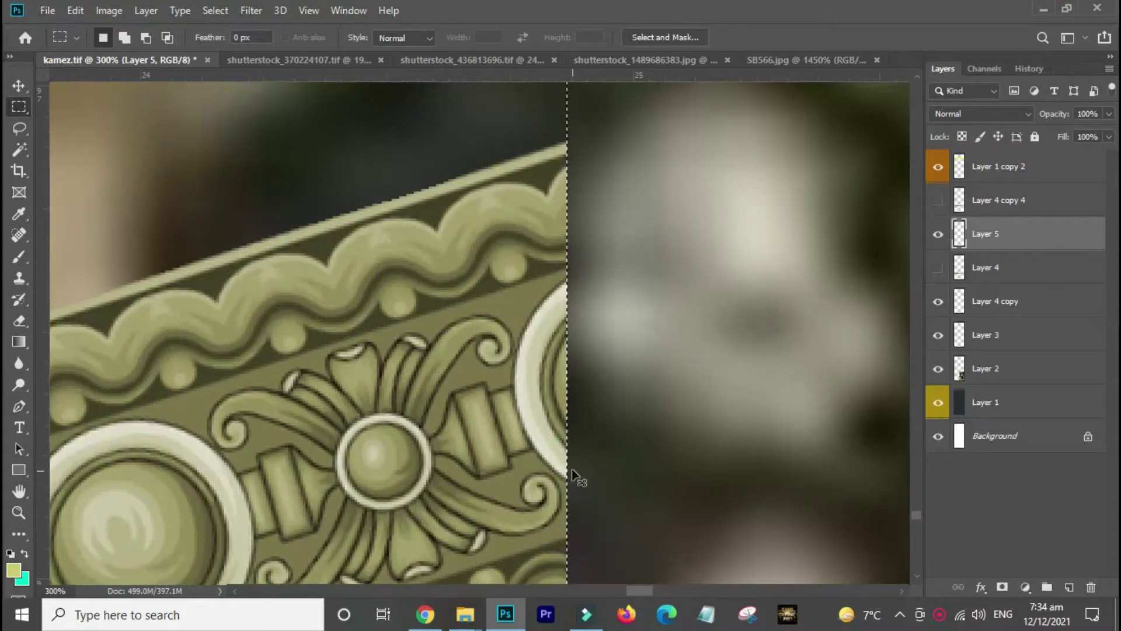
{"action": "scroll", "coordinate": [569, 470], "scroll_direction": "down", "scroll_amount": 7}
{"action": "scroll", "coordinate": [557, 464], "scroll_direction": "down", "scroll_amount": 2}
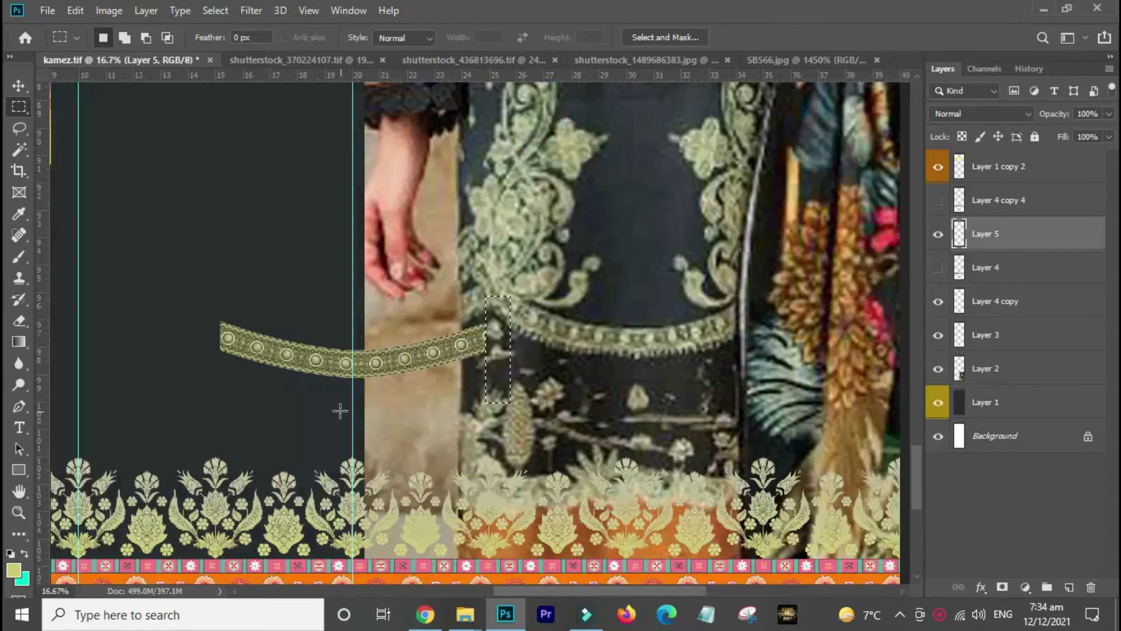
- Duplicate the curved strip segment so it joins the original's left end, and flip the copy horizontally
{"action": "key", "text": "v"}
{"action": "scroll", "coordinate": [333, 370], "scroll_direction": "left", "scroll_amount": 8}
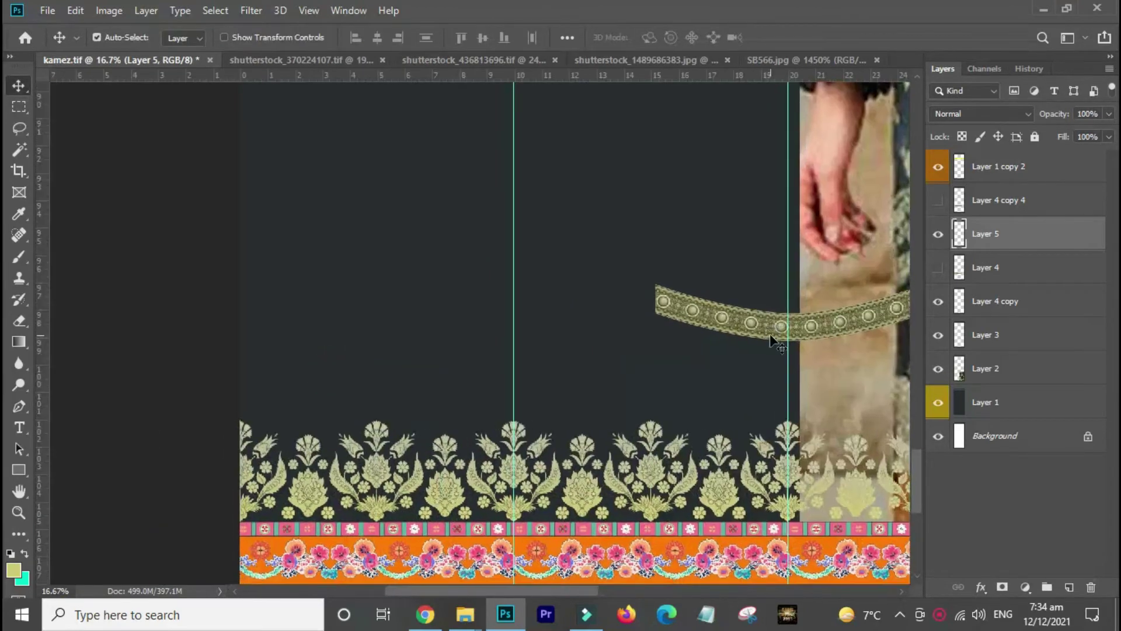
{"action": "left_click_drag", "start_coordinate": [842, 326], "coordinate": [576, 320]}
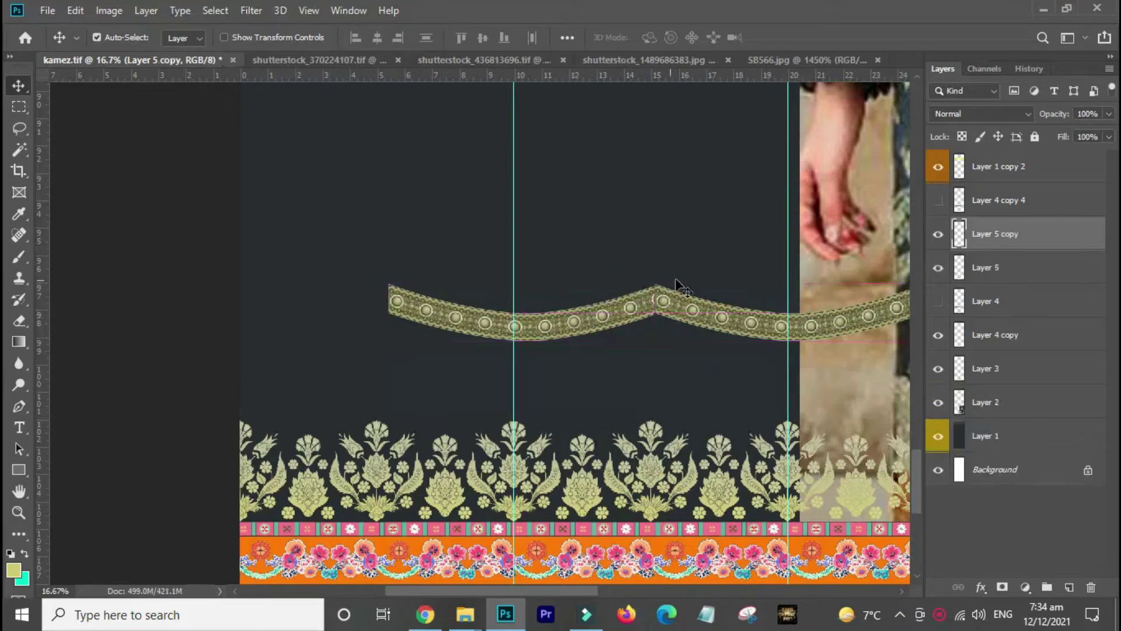
{"action": "key", "text": "ctrl+t"}
{"action": "right_click", "coordinate": [626, 302]}
{"action": "left_click", "coordinate": [674, 509]}
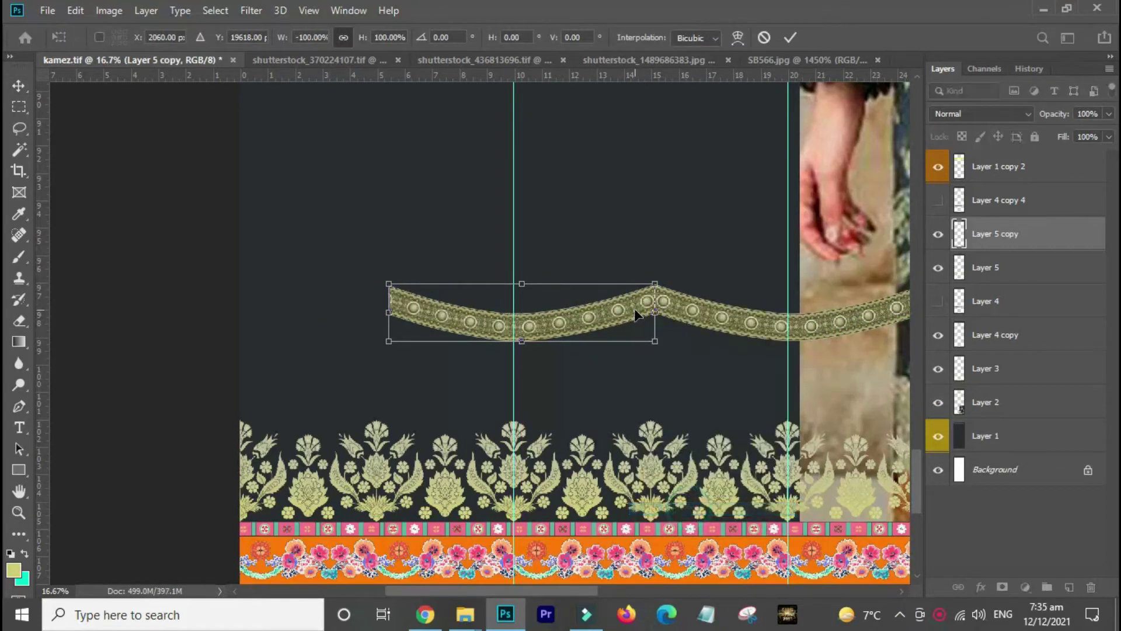
{"action": "double_click", "coordinate": [633, 306]}
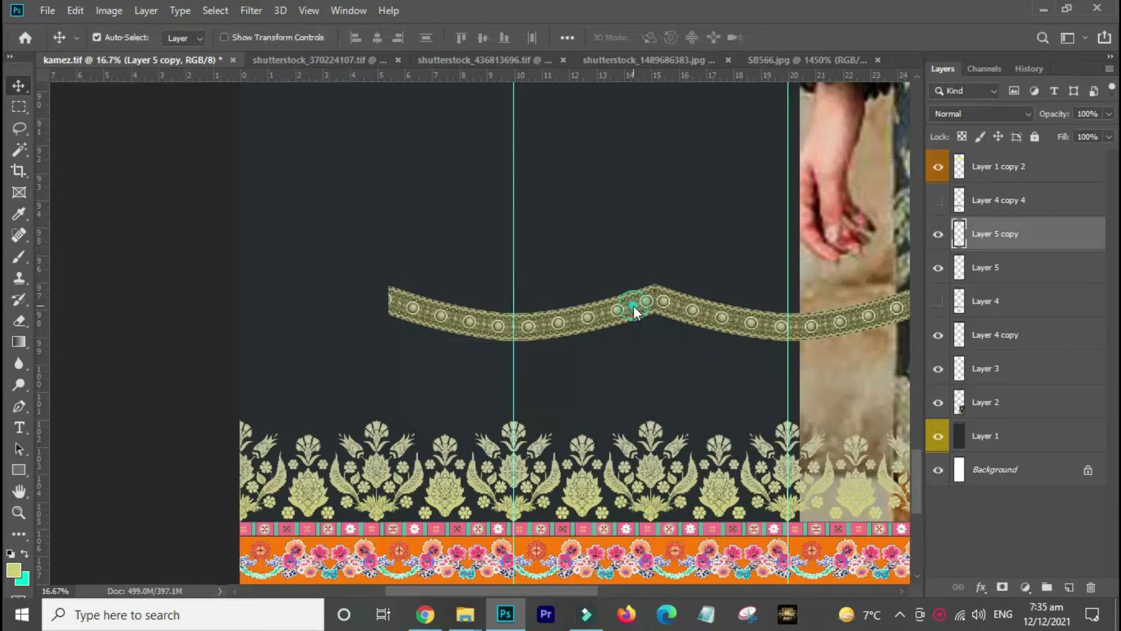
- Merge the two curved segments, and extend the scallops to the canvas's left edge with a merged duplicate of the pair
{"action": "left_click", "coordinate": [679, 300], "text": "shift"}
{"action": "key", "text": "ctrl+e"}
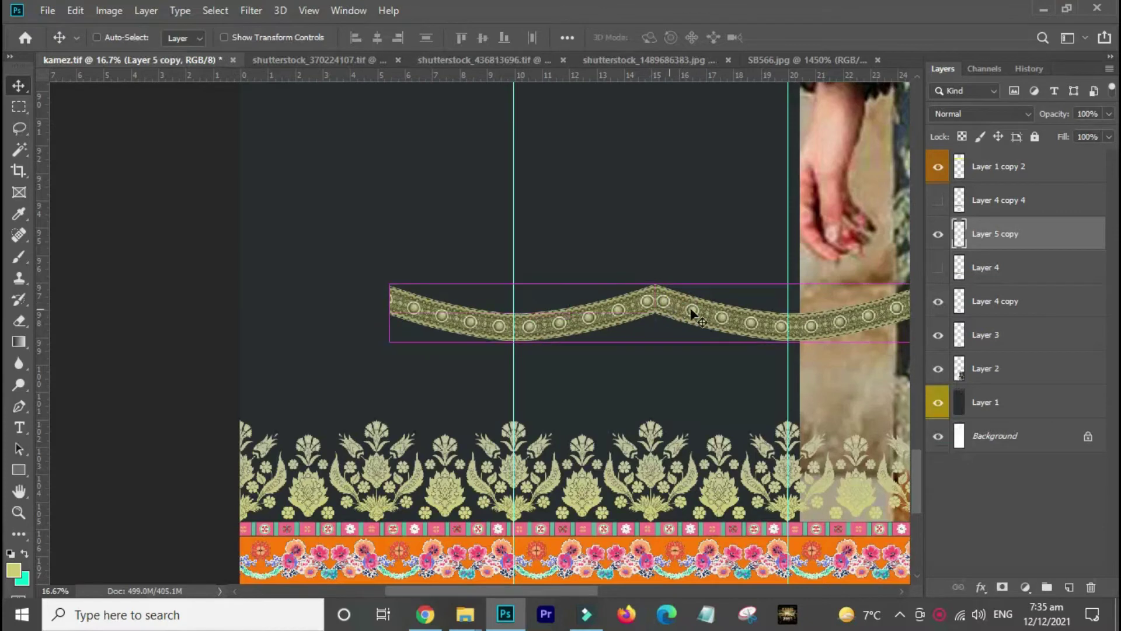
{"action": "left_click_drag", "start_coordinate": [859, 319], "coordinate": [325, 315]}
{"action": "left_click", "coordinate": [412, 305], "text": "shift"}
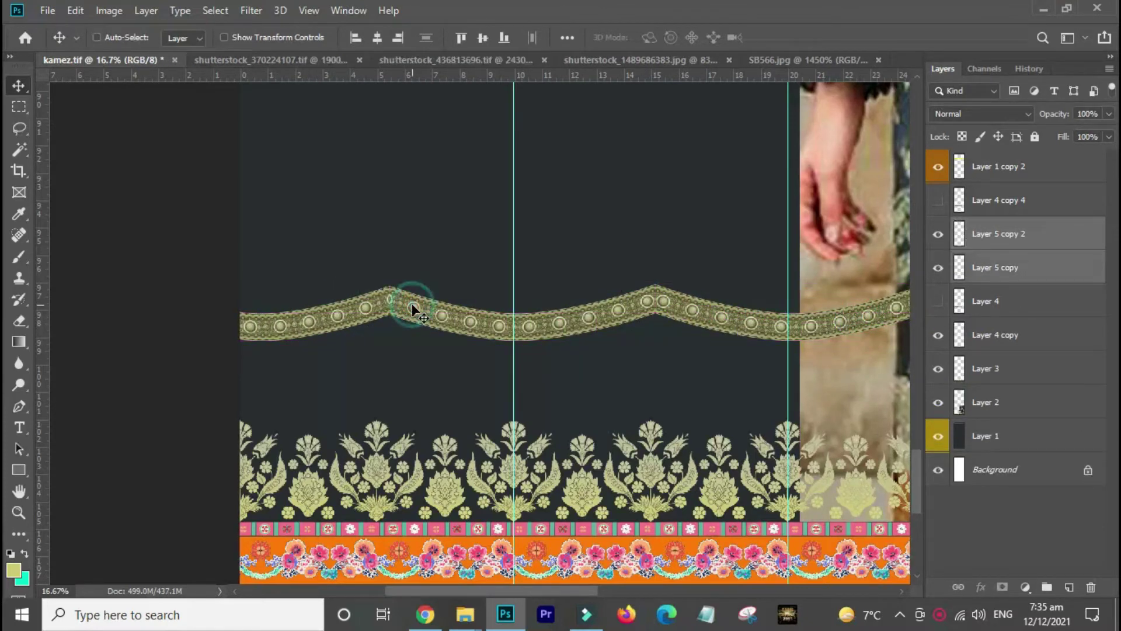
{"action": "key", "text": "ctrl+e"}
- Try to centre the merged scalloped strip horizontally on the whole canvas
{"action": "left_click_drag", "start_coordinate": [618, 333], "coordinate": [457, 363]}
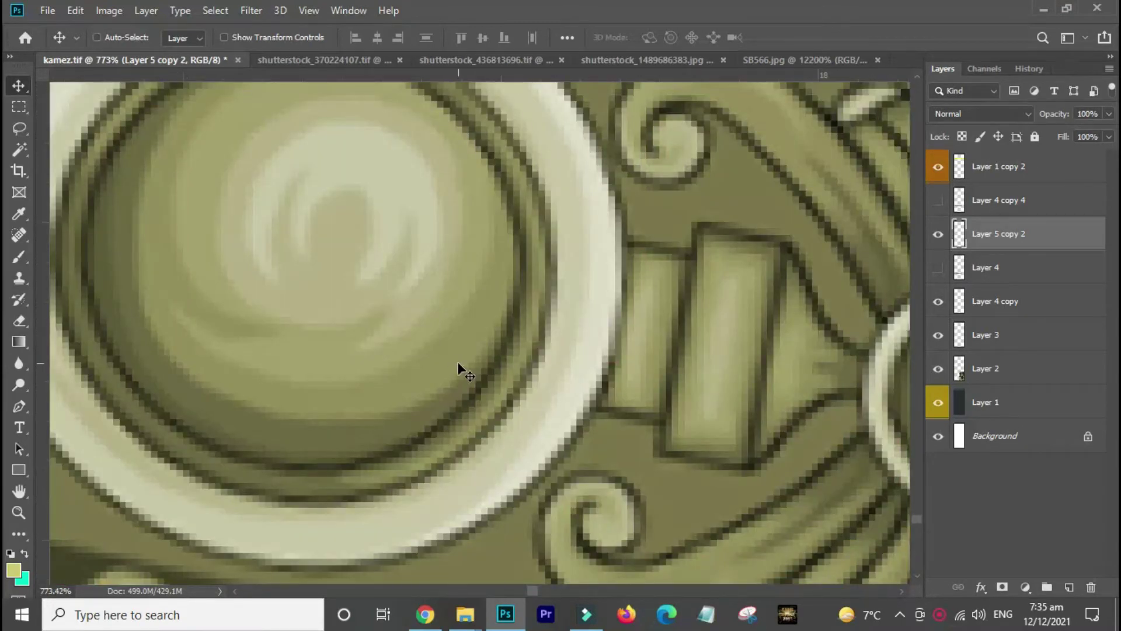
{"action": "key", "text": "ctrl+minus"}
{"action": "key", "text": "ctrl+minus"}
{"action": "key", "text": "ctrl+minus"}
{"action": "key", "text": "ctrl+minus"}
{"action": "key", "text": "ctrl+minus"}
{"action": "key", "text": "ctrl+minus"}
{"action": "key", "text": "ctrl+minus"}
{"action": "key", "text": "ctrl+minus"}
{"action": "key", "text": "ctrl+minus"}
{"action": "key", "text": "ctrl+minus"}
{"action": "key", "text": "ctrl+minus"}
{"action": "key", "text": "ctrl+minus"}
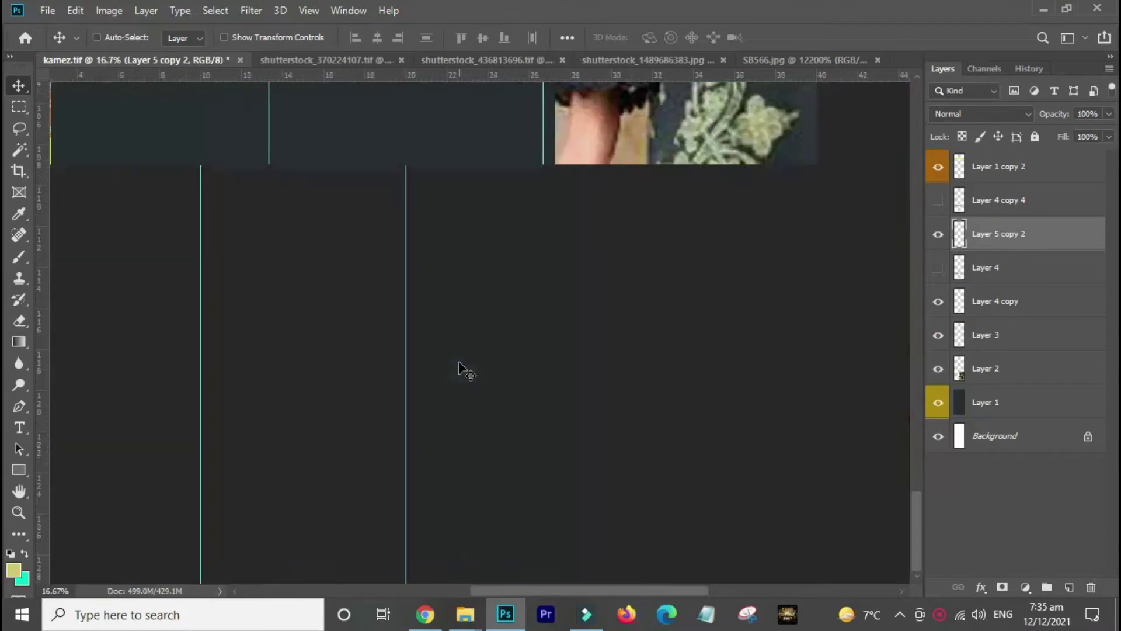
{"action": "key", "text": "ctrl+minus"}
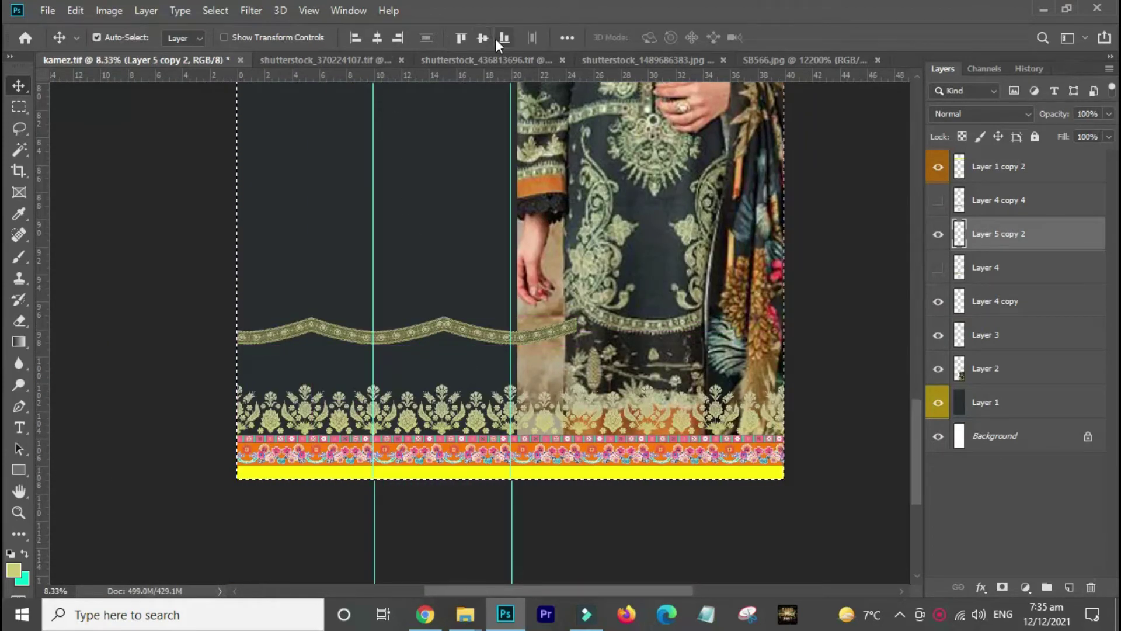
{"action": "left_click", "coordinate": [377, 37]}
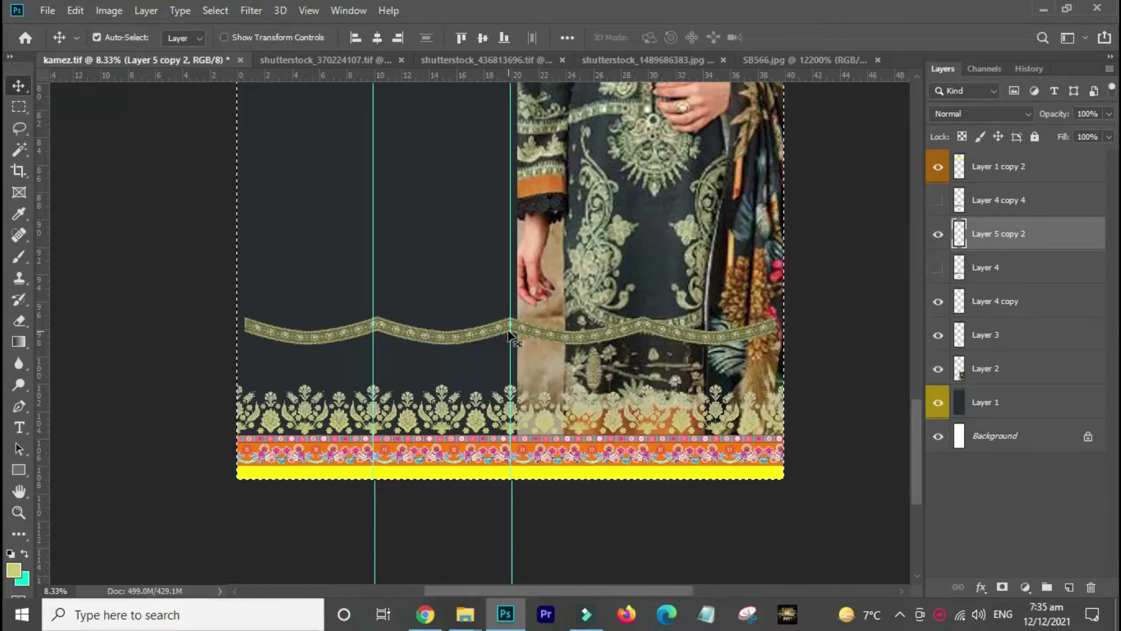
{"action": "key", "text": "ctrl+z"}
{"action": "key", "text": "ctrl+d"}
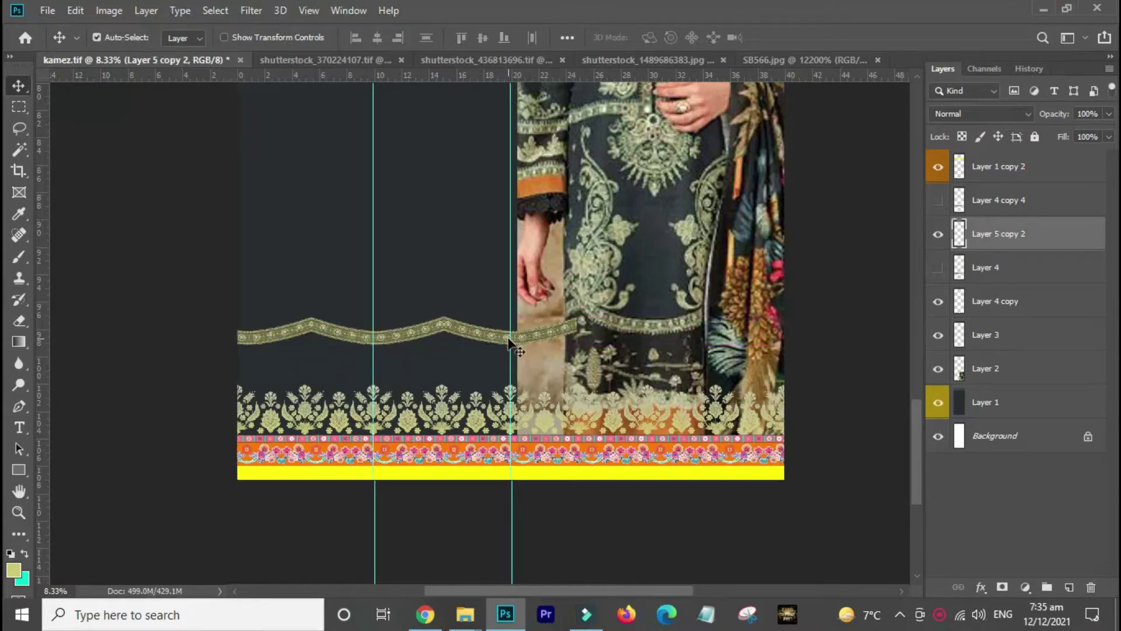
- Duplicate the scalloped strip to its right so it reaches the canvas's right edge, and merge both pieces into one layer
{"action": "mouse_move", "coordinate": [268, 333]}
{"action": "left_mouse_down"}
{"action": "mouse_move", "coordinate": [864, 336]}
{"action": "mouse_move", "coordinate": [800, 323]}
{"action": "left_mouse_up"}
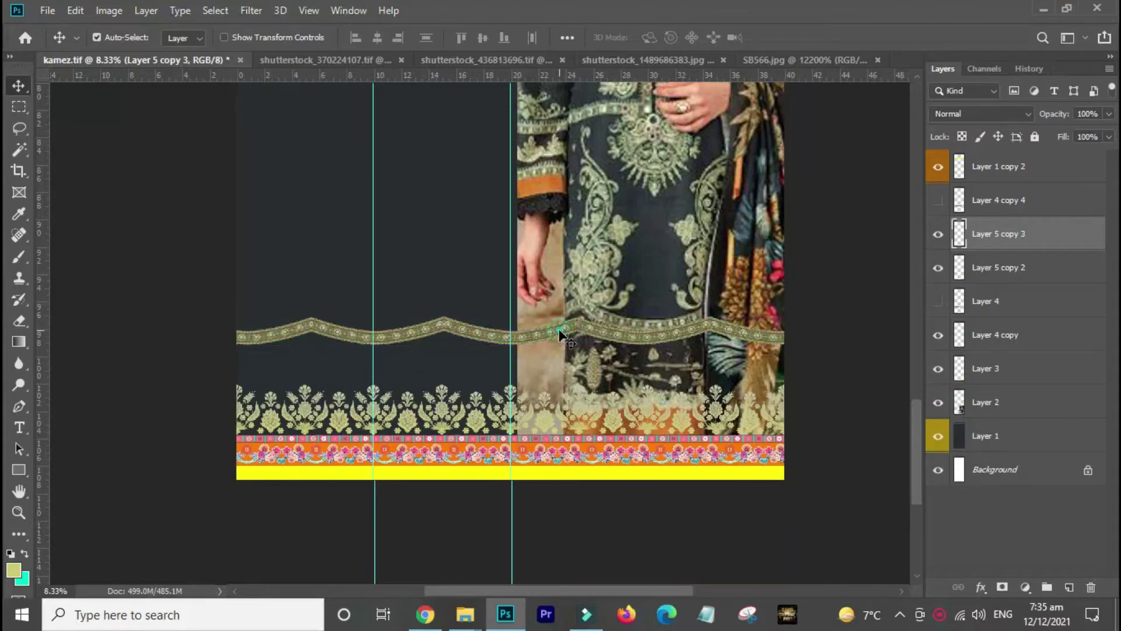
{"action": "left_click", "coordinate": [561, 336], "text": "shift"}
{"action": "key", "text": "ctrl+e"}
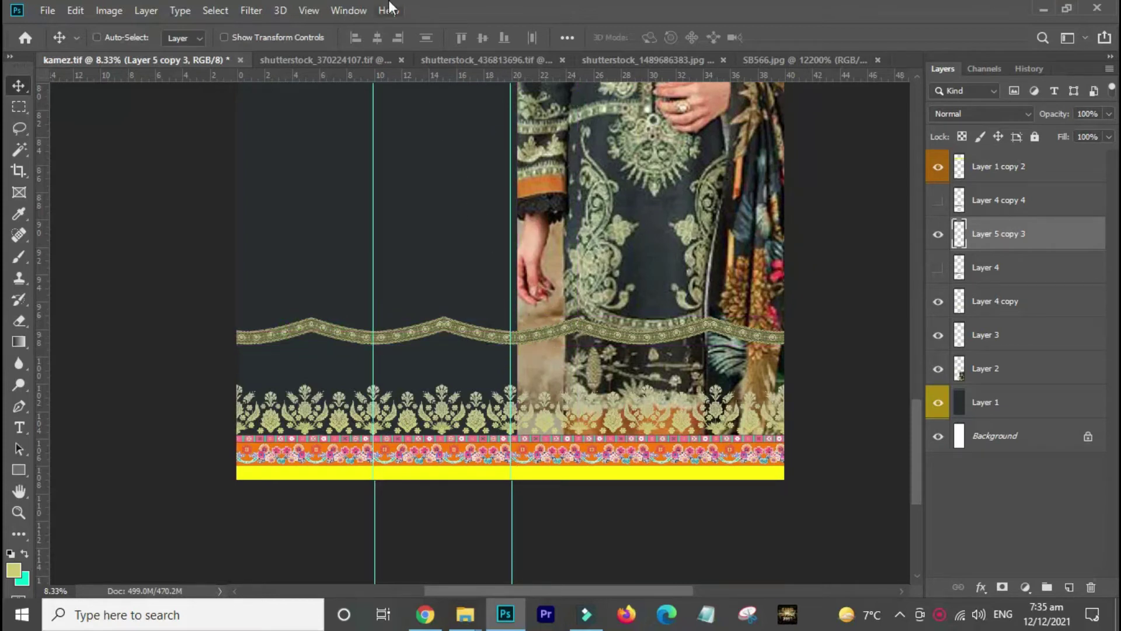
- Centre the full-width scalloped strip horizontally on the whole canvas and clear the selection
{"action": "key", "text": "ctrl+a"}
{"action": "left_click", "coordinate": [379, 36]}
{"action": "key", "text": "ctrl"}
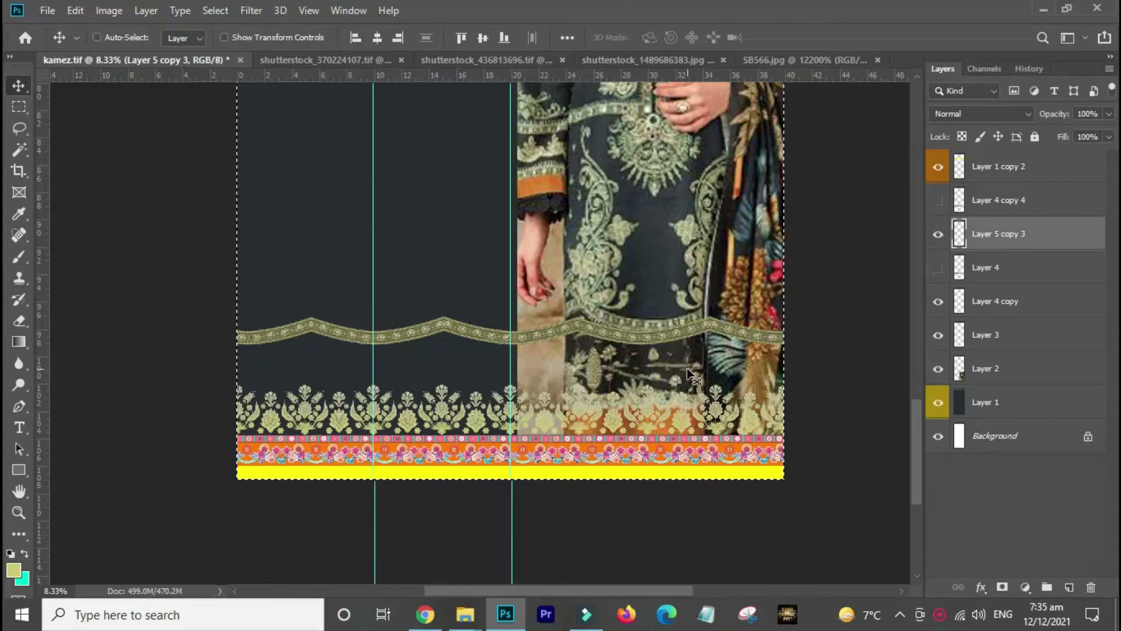
{"action": "key", "text": "ctrl+d"}
- Show the hidden straight strip on Layer 4 copy 4 and move it across the kameez body above the scalloped border
{"action": "left_click_drag", "start_coordinate": [445, 327], "coordinate": [436, 383]}
{"action": "key", "text": "ctrl+r"}
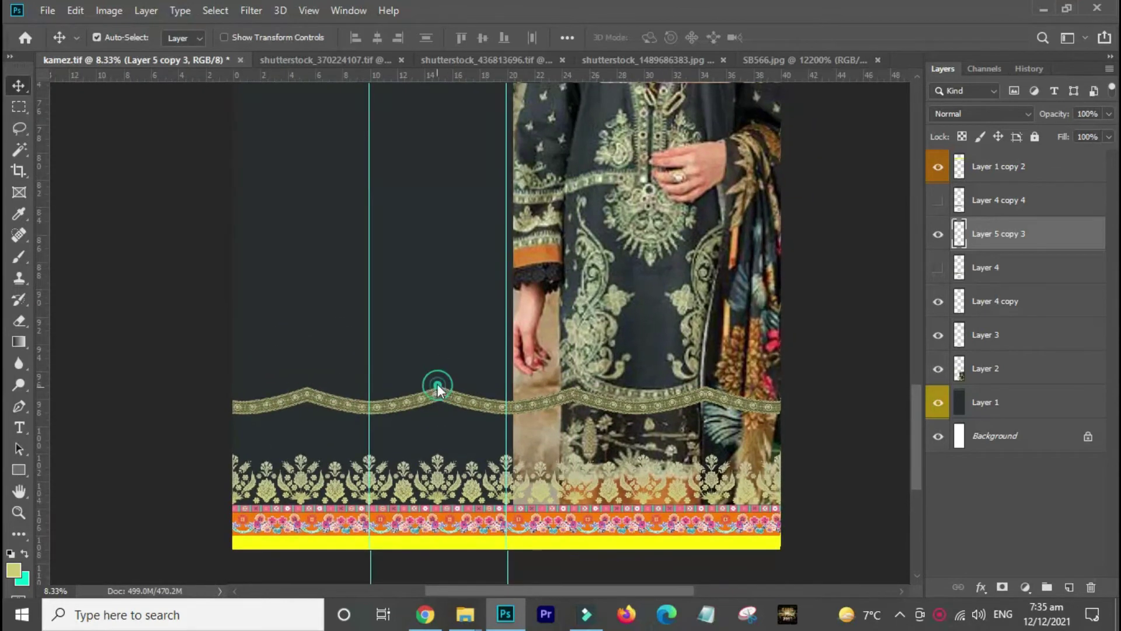
{"action": "right_click", "coordinate": [437, 391]}
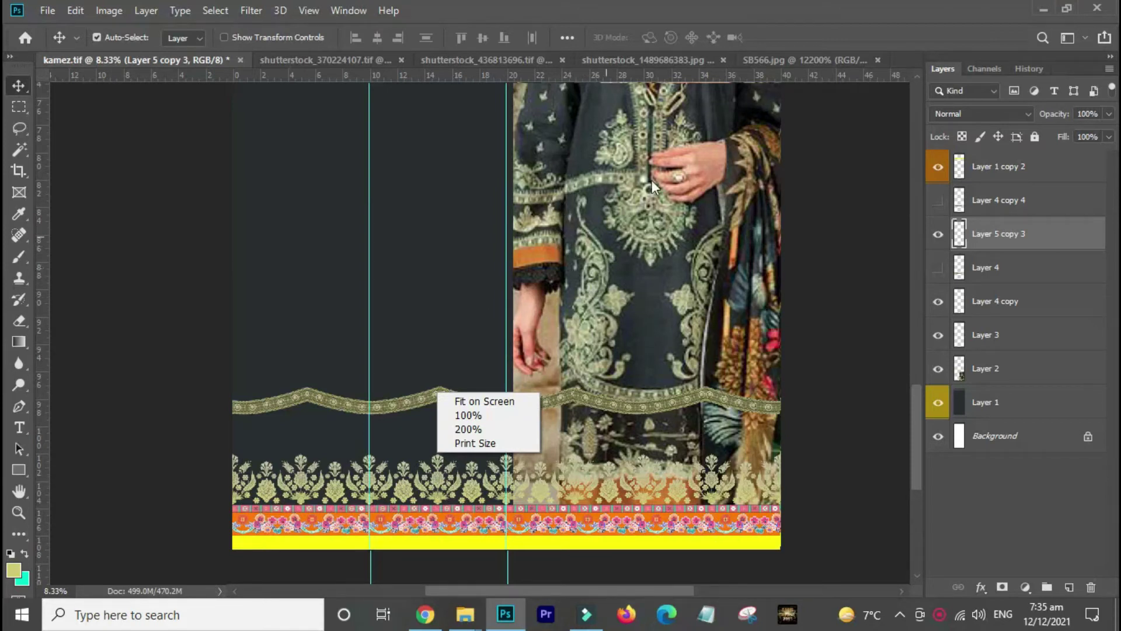
{"action": "left_click", "coordinate": [647, 131]}
{"action": "scroll", "coordinate": [569, 226], "scroll_direction": "up", "scroll_amount": 3}
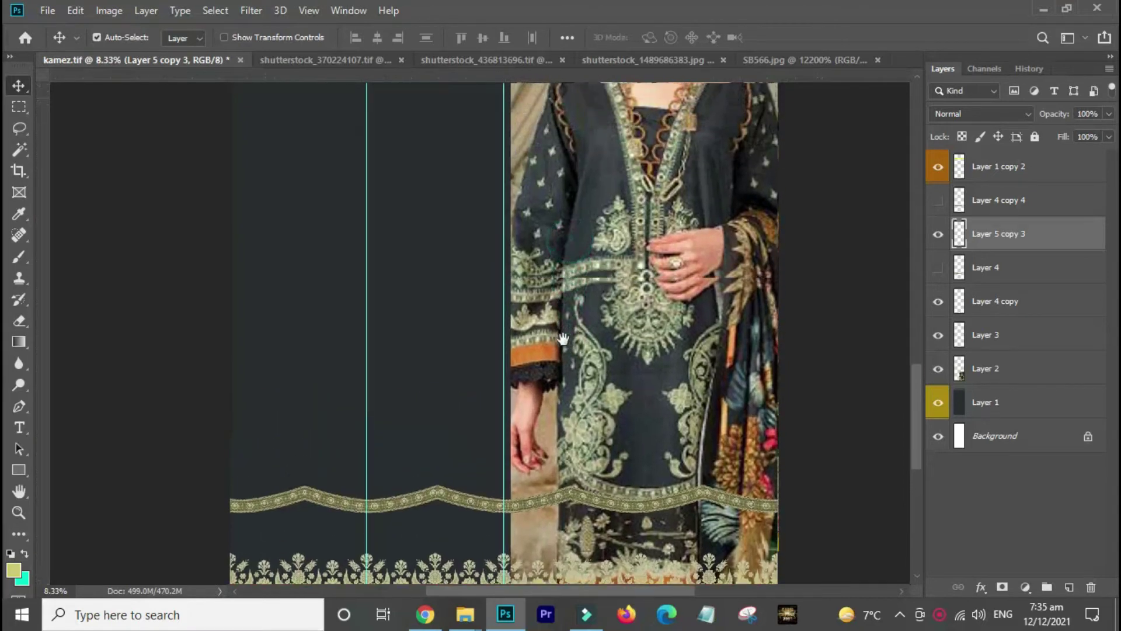
{"action": "left_click", "coordinate": [938, 200]}
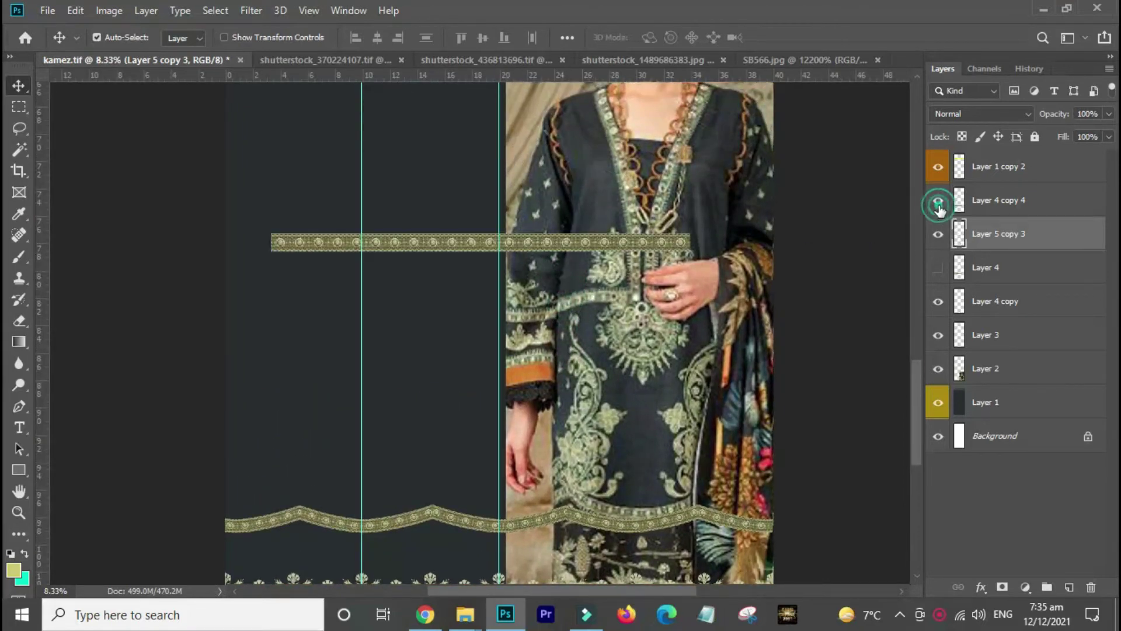
{"action": "left_click_drag", "start_coordinate": [461, 241], "coordinate": [530, 129]}
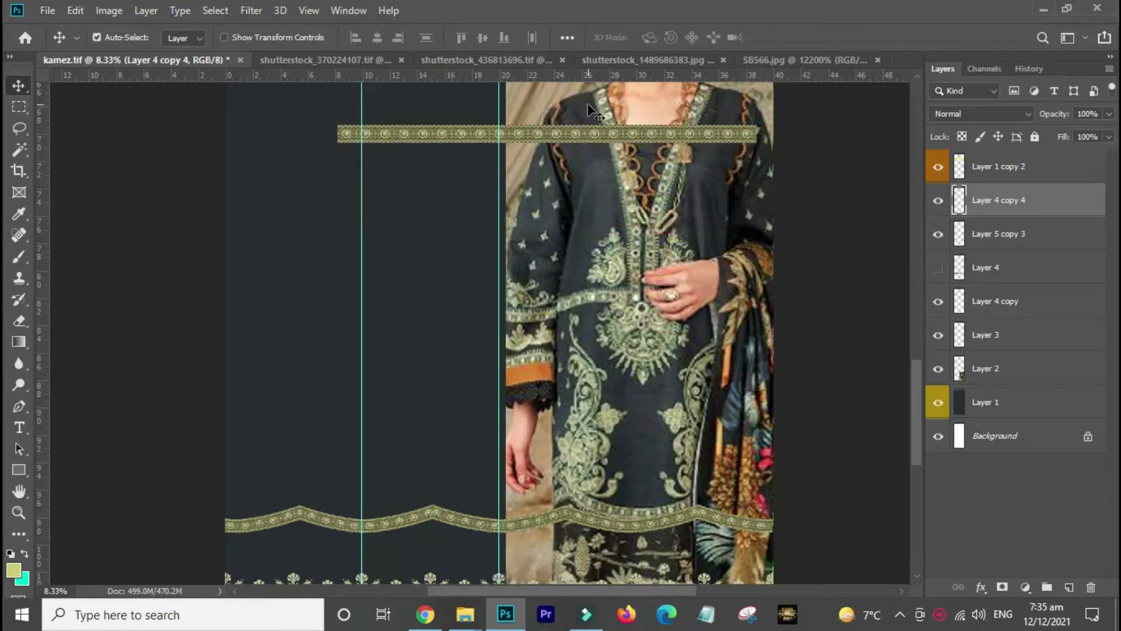
{"action": "left_click_drag", "start_coordinate": [597, 138], "coordinate": [503, 166]}
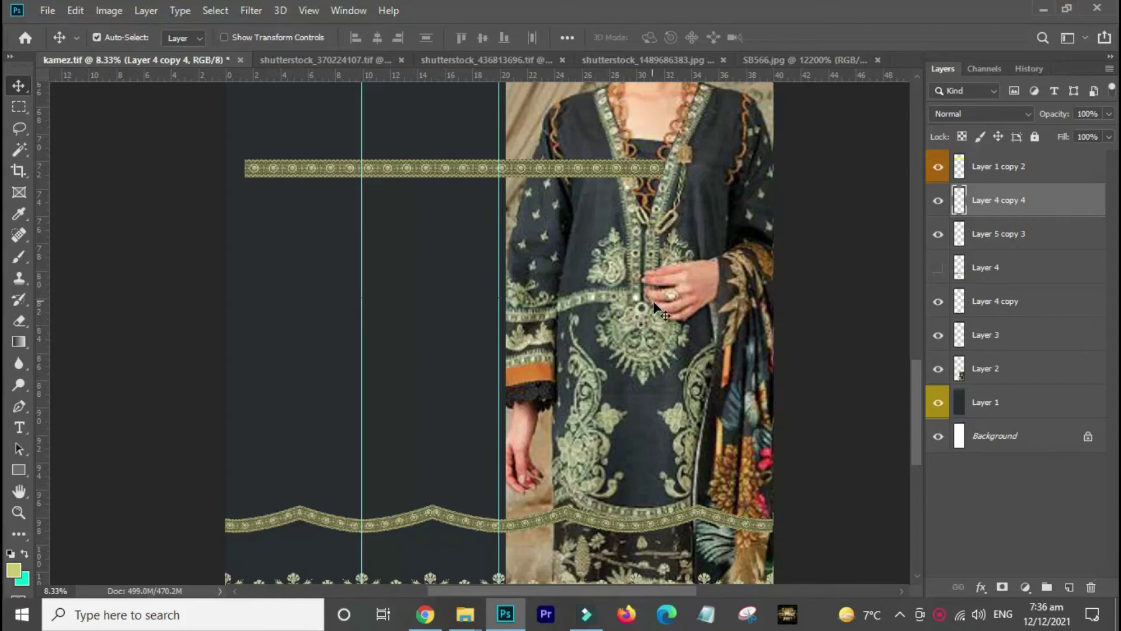
{"action": "left_click_drag", "start_coordinate": [536, 167], "coordinate": [548, 273]}
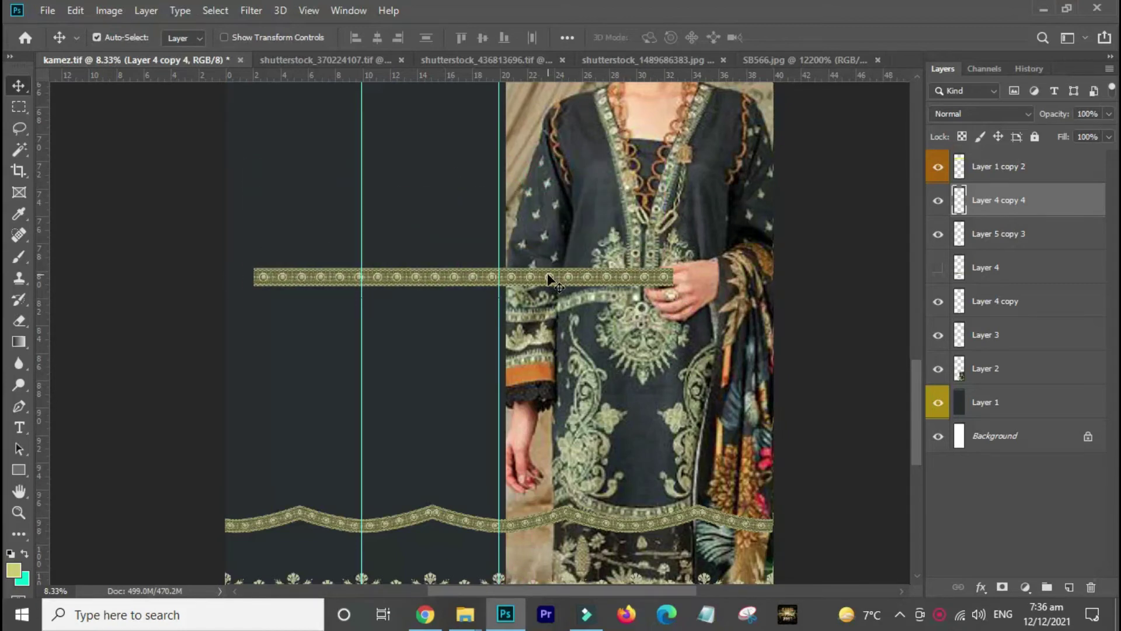
- Duplicate the straight strip, rotate the copy to vertical, and place it just left of the 20-inch guide above the scallops
{"action": "key", "text": "ctrl+minus"}
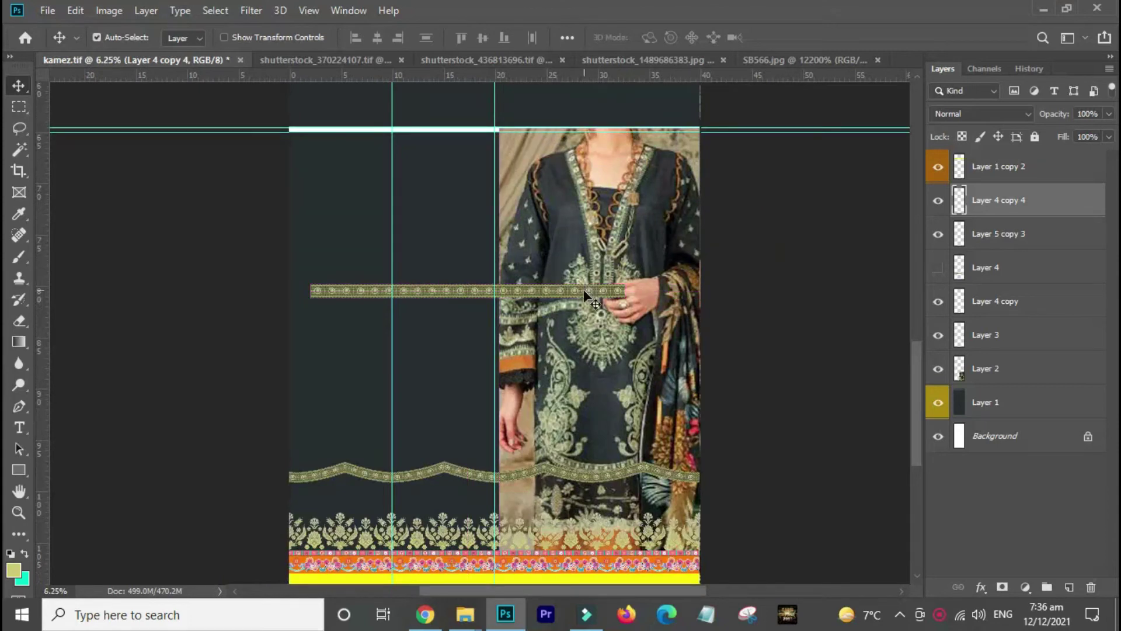
{"action": "left_click_drag", "start_coordinate": [584, 290], "coordinate": [570, 253]}
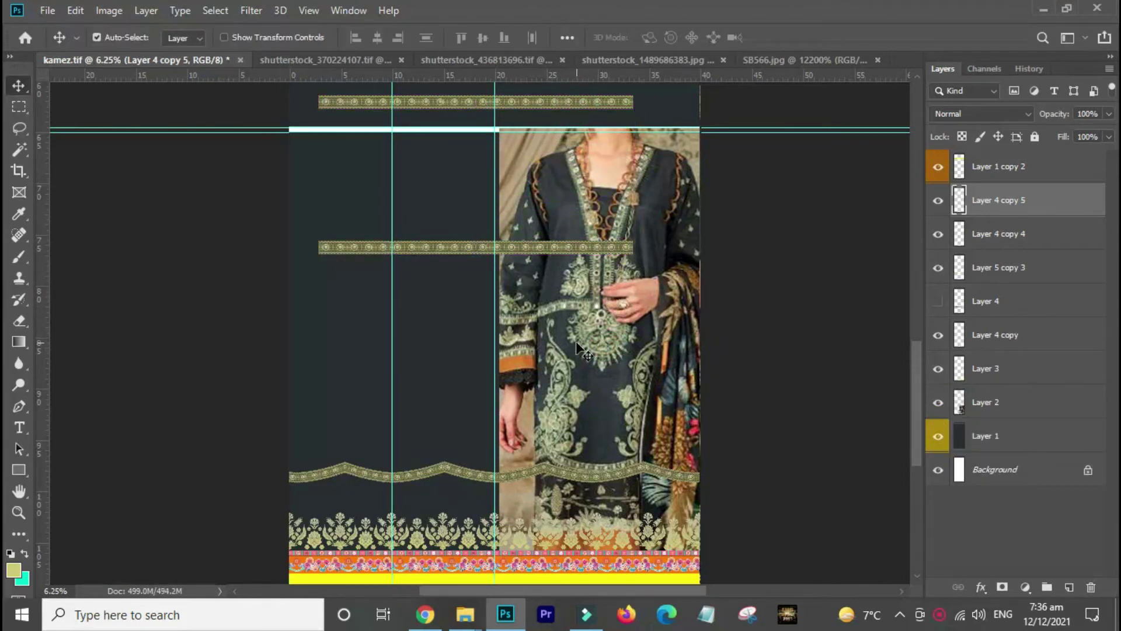
{"action": "key", "text": "ctrl+t"}
{"action": "key", "text": "Return"}
{"action": "left_click_drag", "start_coordinate": [620, 251], "coordinate": [474, 216]}
{"action": "key", "text": "ctrl+t"}
{"action": "key", "text": "Return"}
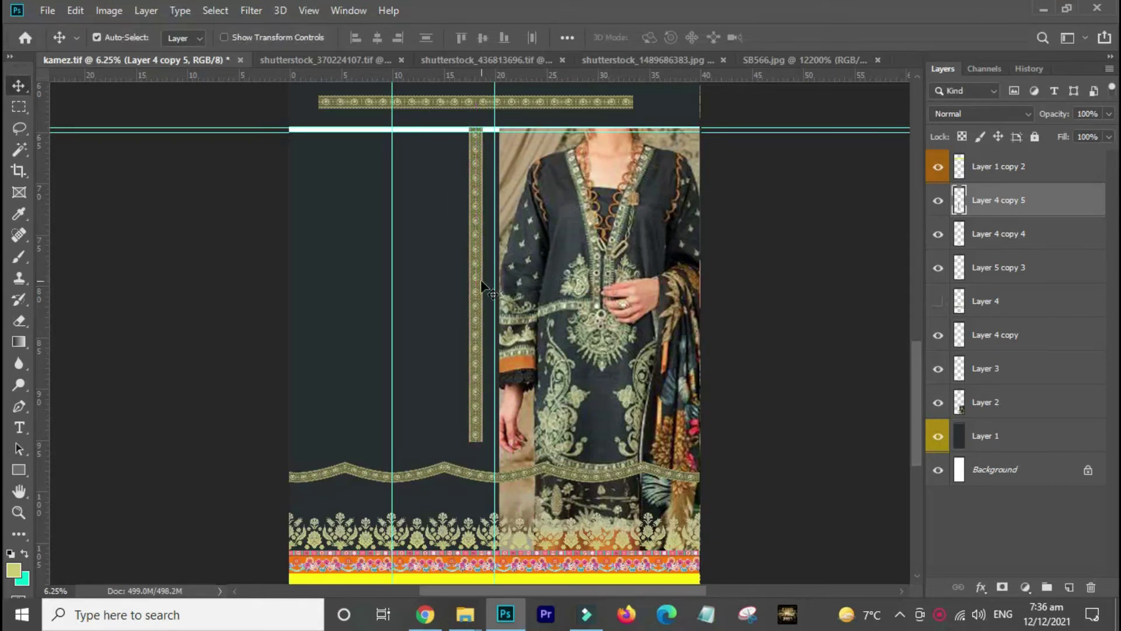
{"action": "left_click_drag", "start_coordinate": [474, 282], "coordinate": [481, 290]}
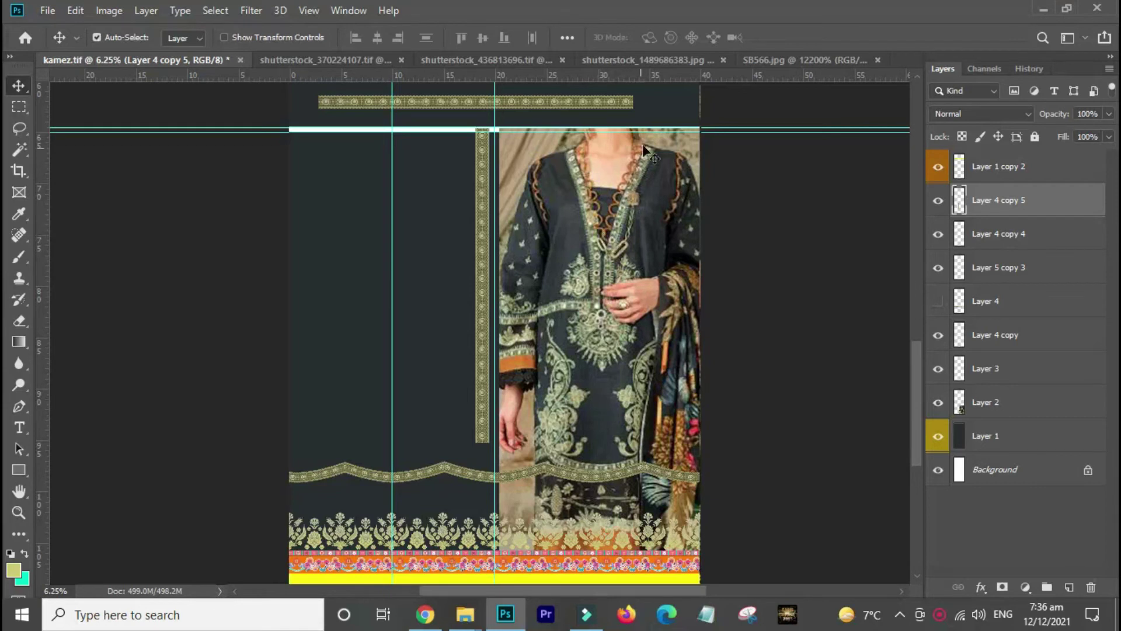
{"action": "mouse_move", "coordinate": [481, 266]}
{"action": "left_mouse_down"}
{"action": "mouse_move", "coordinate": [475, 280]}
{"action": "mouse_move", "coordinate": [460, 273]}
{"action": "mouse_move", "coordinate": [465, 258]}
{"action": "left_mouse_up"}
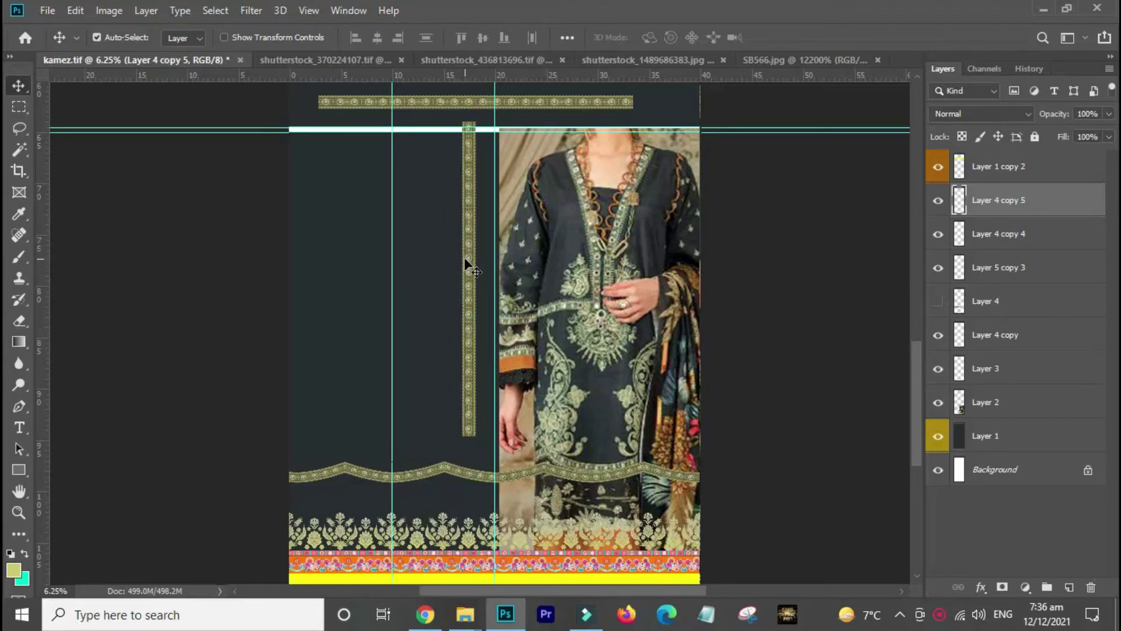
{"action": "key", "text": "p"}
{"action": "left_click", "coordinate": [448, 416]}
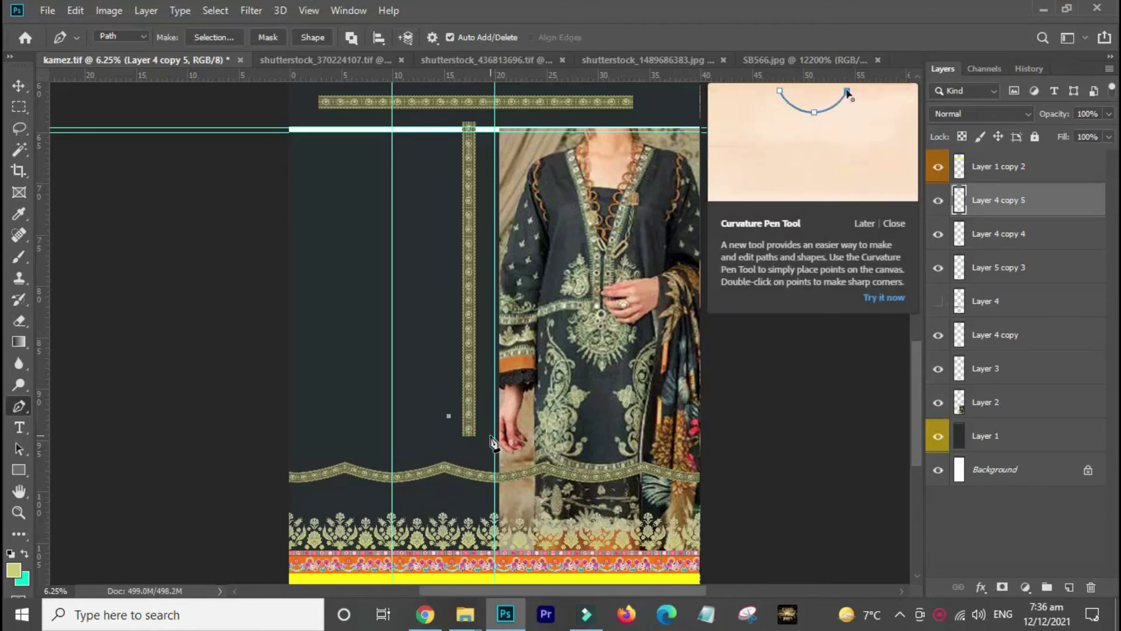
{"action": "left_click", "coordinate": [476, 444]}
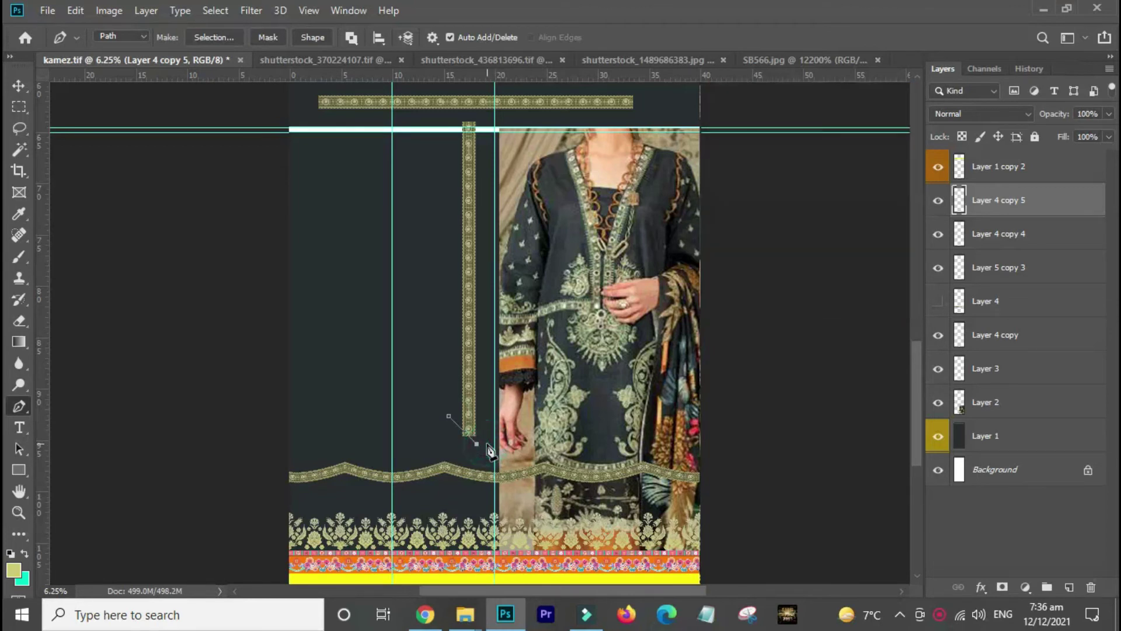
{"action": "key", "text": "ctrl+z"}
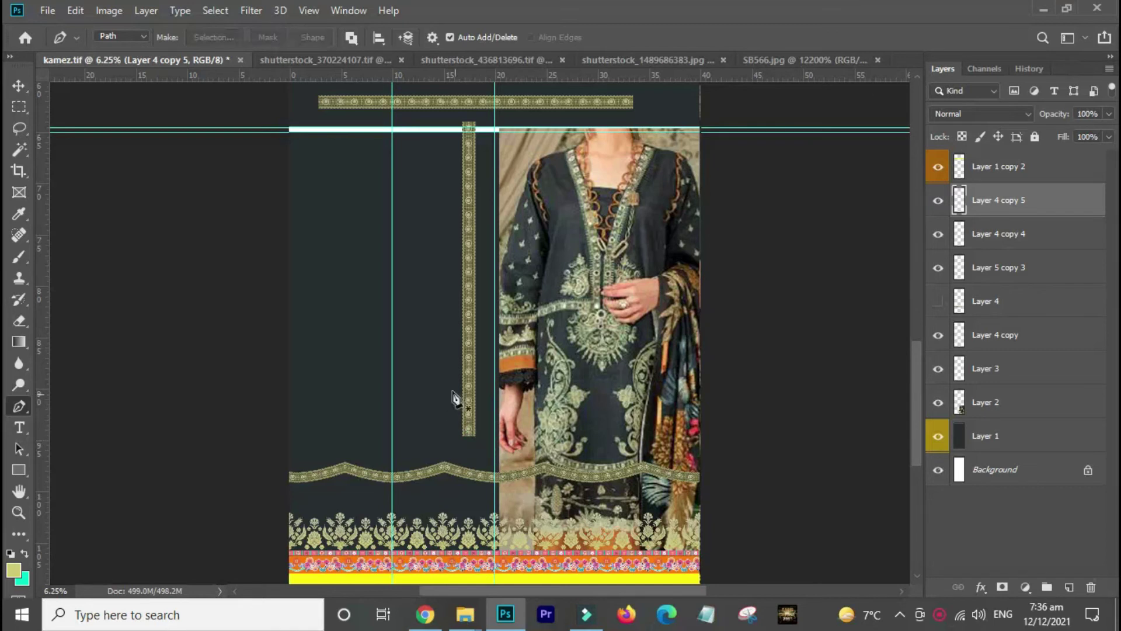
{"action": "left_click", "coordinate": [448, 384]}
{"action": "left_click", "coordinate": [496, 431]}
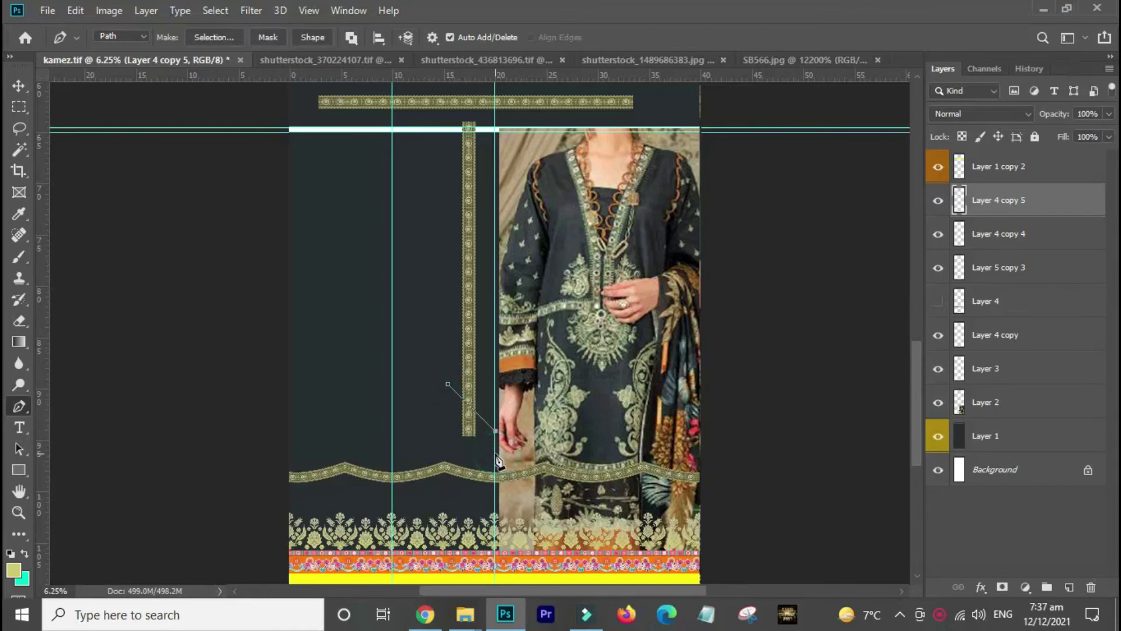
{"action": "key", "text": "ctrl+z"}
{"action": "key", "text": "ctrl+z"}
- Cut the vertical strip's bottom end diagonally by deleting its lower-left corner through a Pen path selection
{"action": "left_click", "coordinate": [482, 438]}
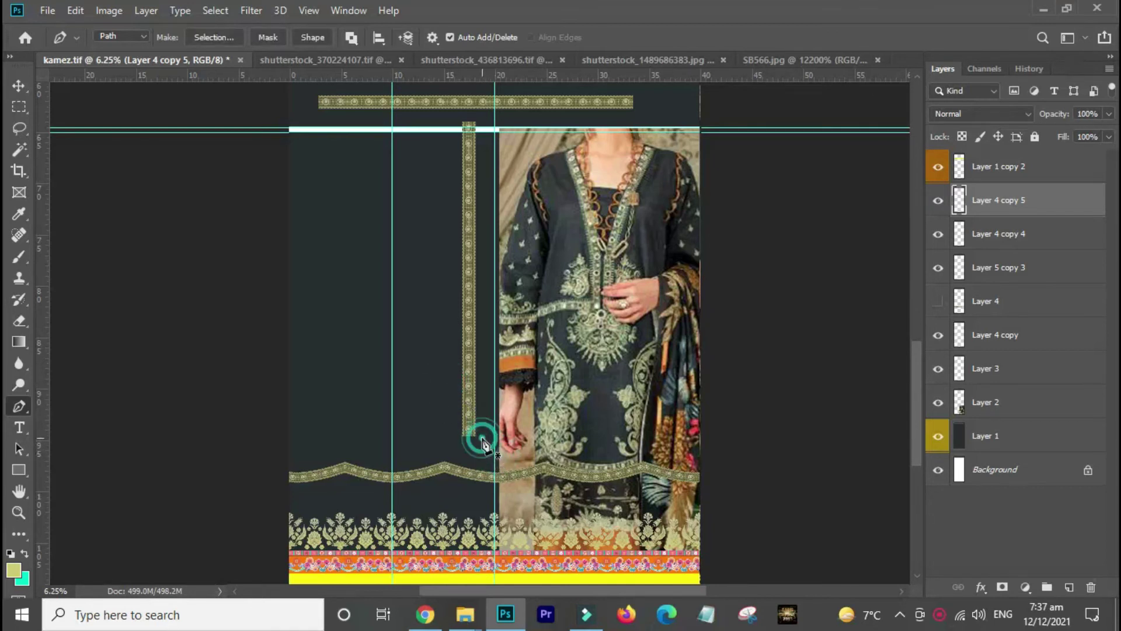
{"action": "left_click", "coordinate": [447, 403]}
{"action": "left_click", "coordinate": [447, 455]}
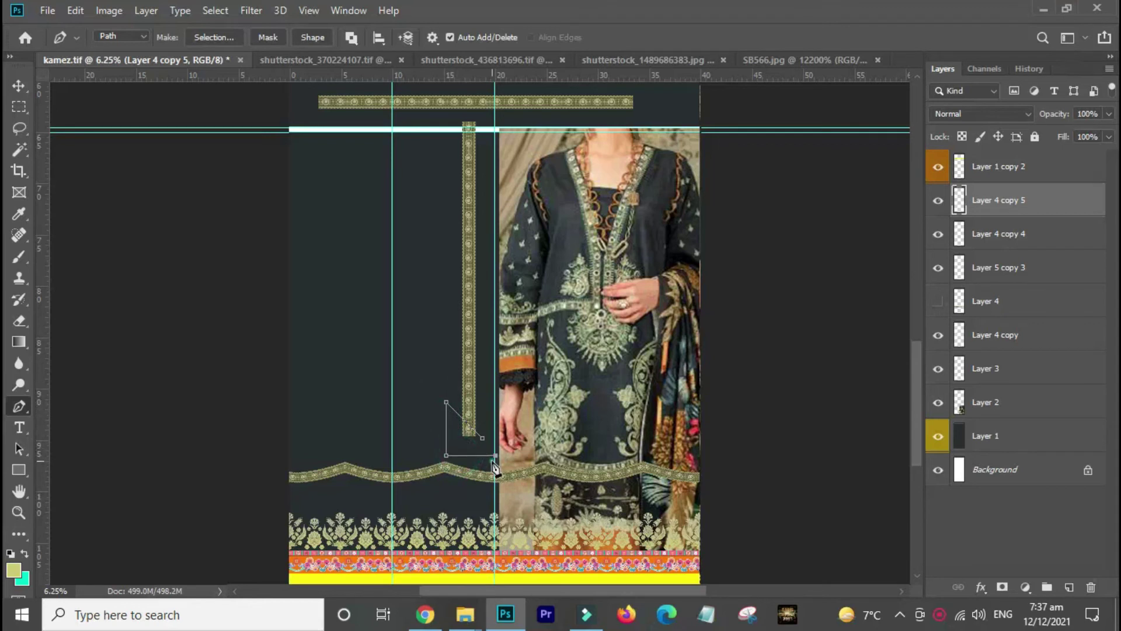
{"action": "left_click", "coordinate": [496, 455]}
{"action": "key", "text": "ctrl+Return"}
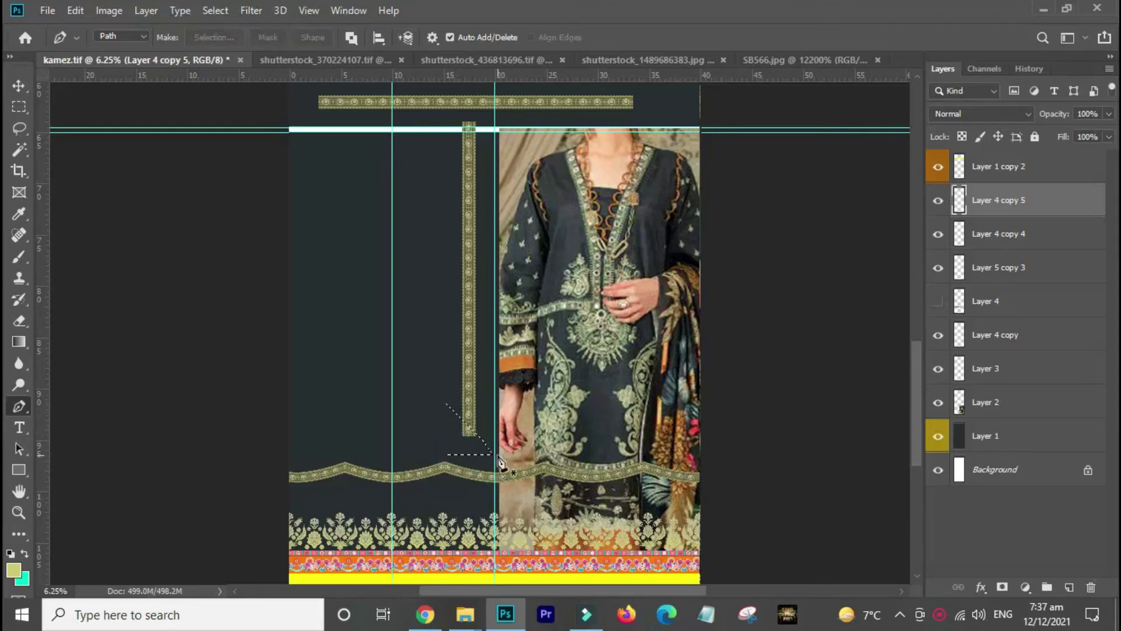
{"action": "key", "text": "ctrl+d"}
{"action": "key", "text": "m"}
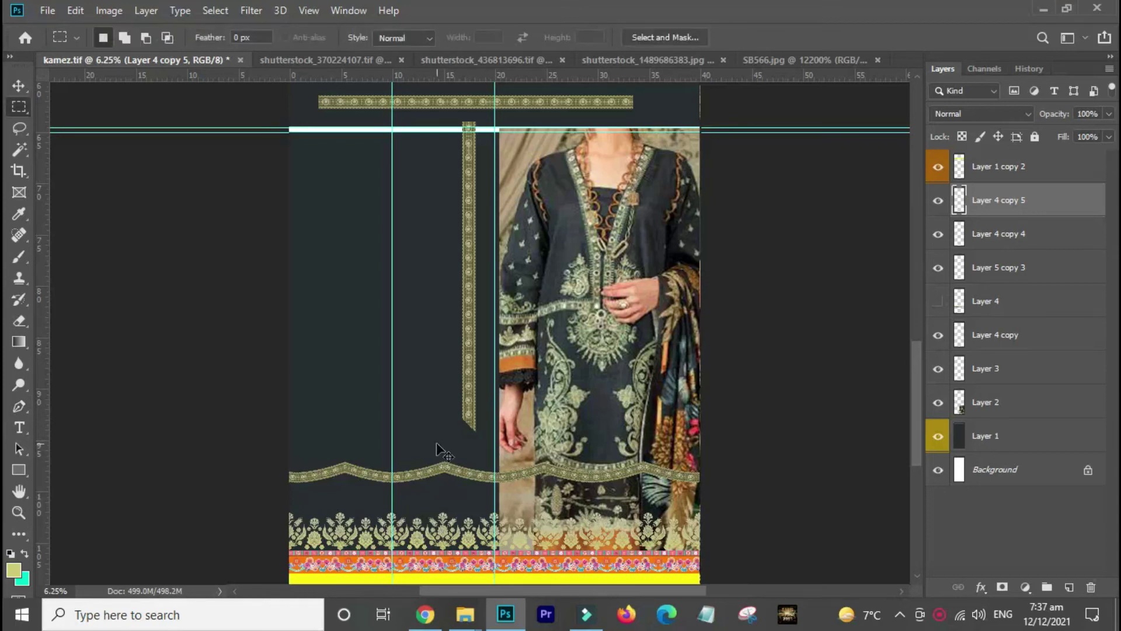
- Duplicate the mitred vertical strip, flip the copy horizontally, rotate it to horizontal, and join it at the diagonal end to form an L-shaped corner
{"action": "key", "text": "ctrl+j"}
{"action": "key", "text": "ctrl+t"}
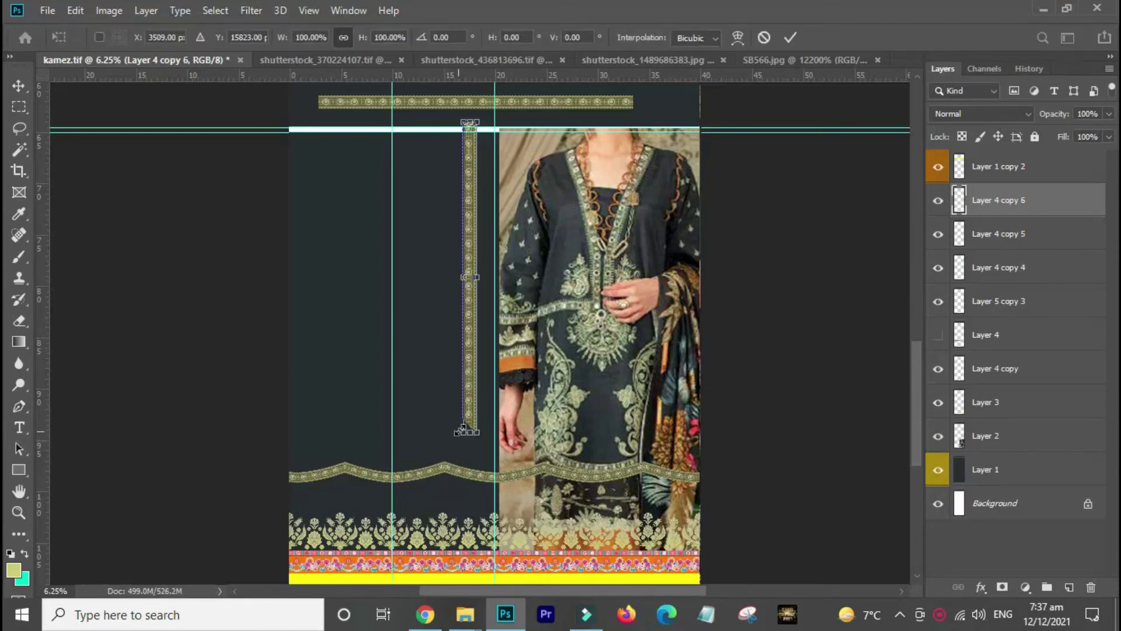
{"action": "right_click", "coordinate": [473, 396]}
{"action": "left_click", "coordinate": [515, 367]}
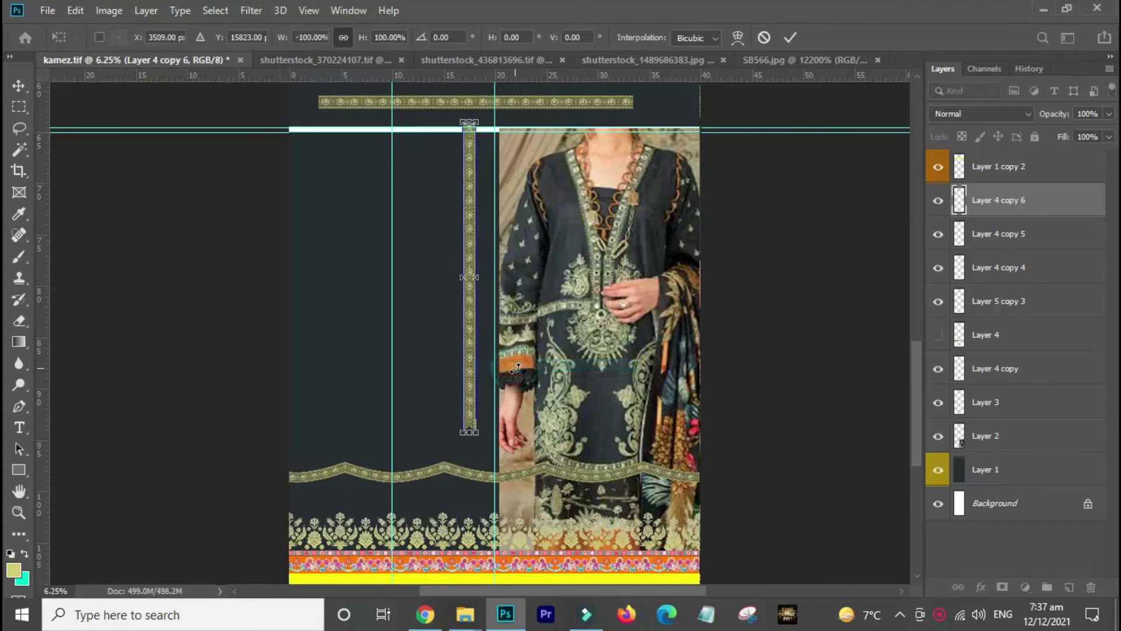
{"action": "left_click_drag", "start_coordinate": [523, 377], "coordinate": [630, 147]}
{"action": "left_click_drag", "start_coordinate": [584, 276], "coordinate": [491, 417]}
{"action": "key", "text": "Return"}
- Select the flipped horizontal strip together with the vertical strip and merge both into one corner border layer
{"action": "key", "text": "m"}
{"action": "key", "text": "v"}
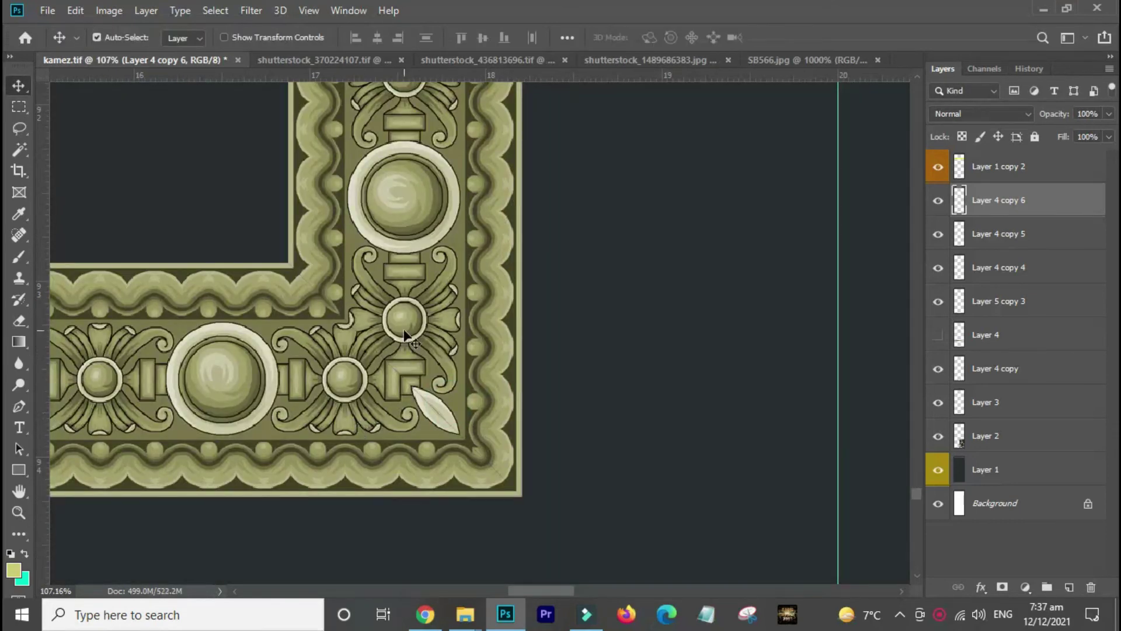
{"action": "key", "text": "ctrl"}
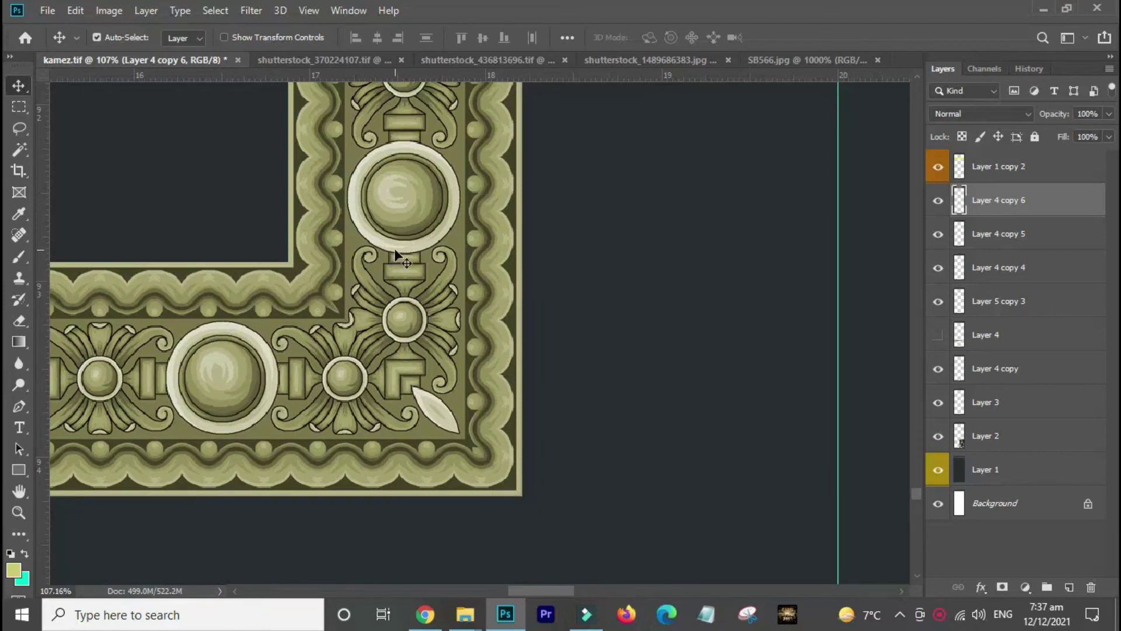
{"action": "left_click", "coordinate": [407, 240], "text": "shift"}
{"action": "key", "text": "ctrl+e"}
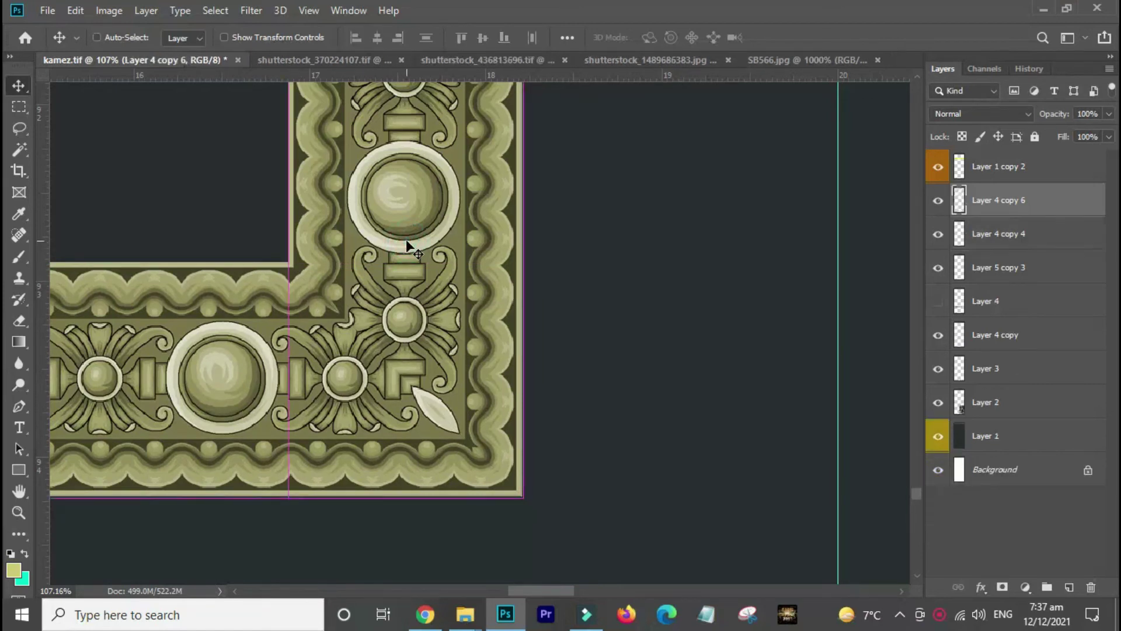
- Scale the merged corner border to about 96.5% with its top at the horizontal guide and move it higher on the kameez body
{"action": "scroll", "coordinate": [407, 241], "scroll_direction": "down", "scroll_amount": 6}
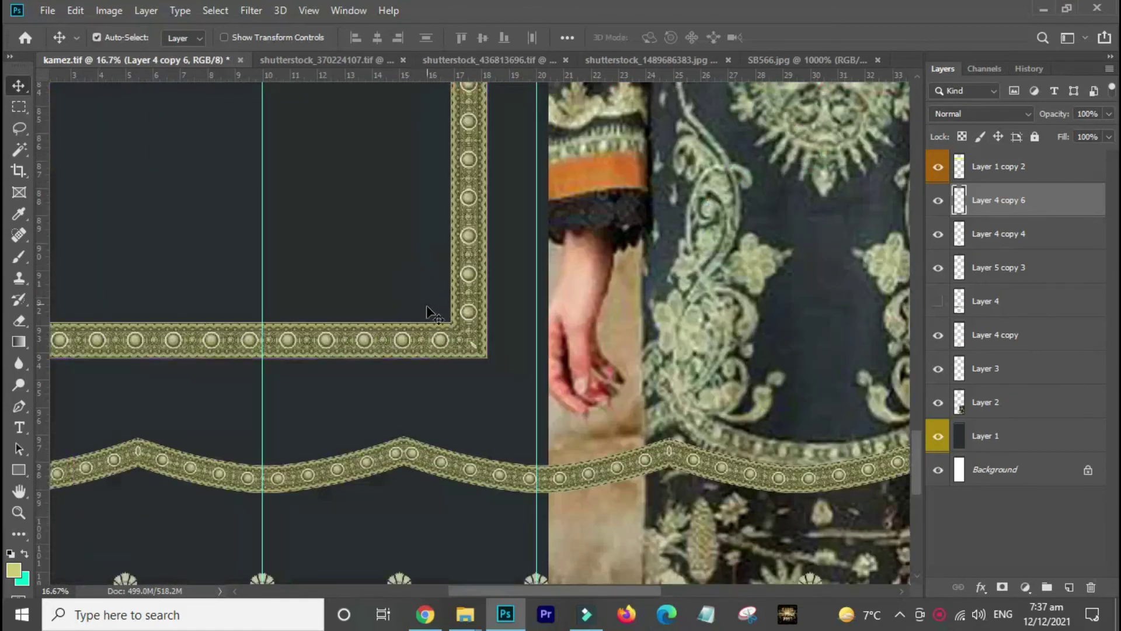
{"action": "left_click_drag", "start_coordinate": [426, 304], "coordinate": [538, 400]}
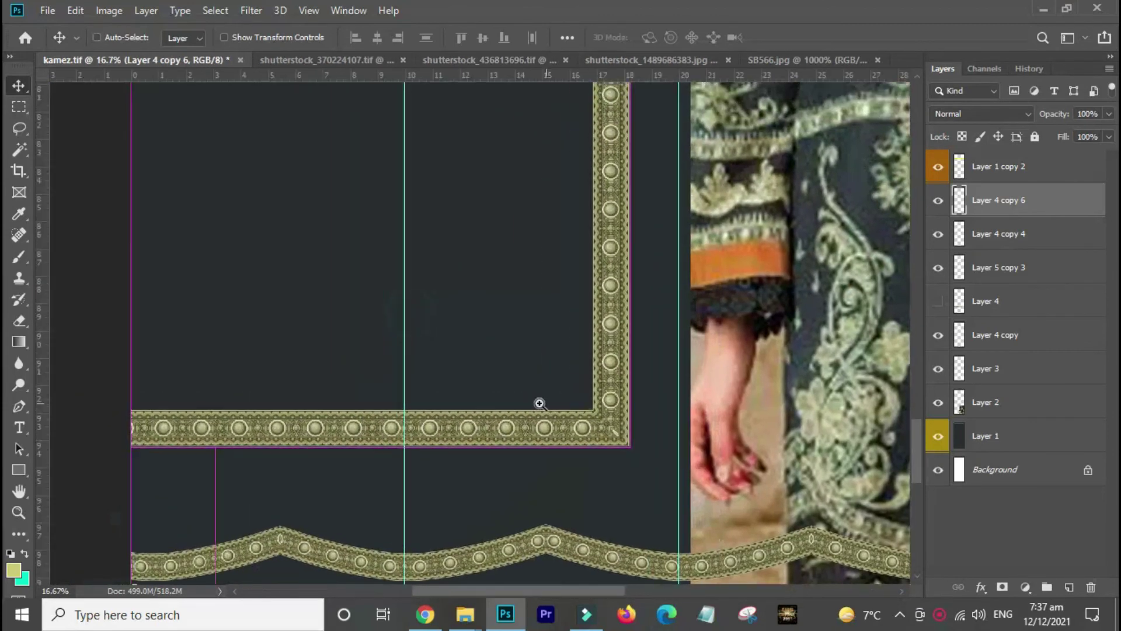
{"action": "scroll", "coordinate": [494, 386], "scroll_direction": "down", "scroll_amount": 2}
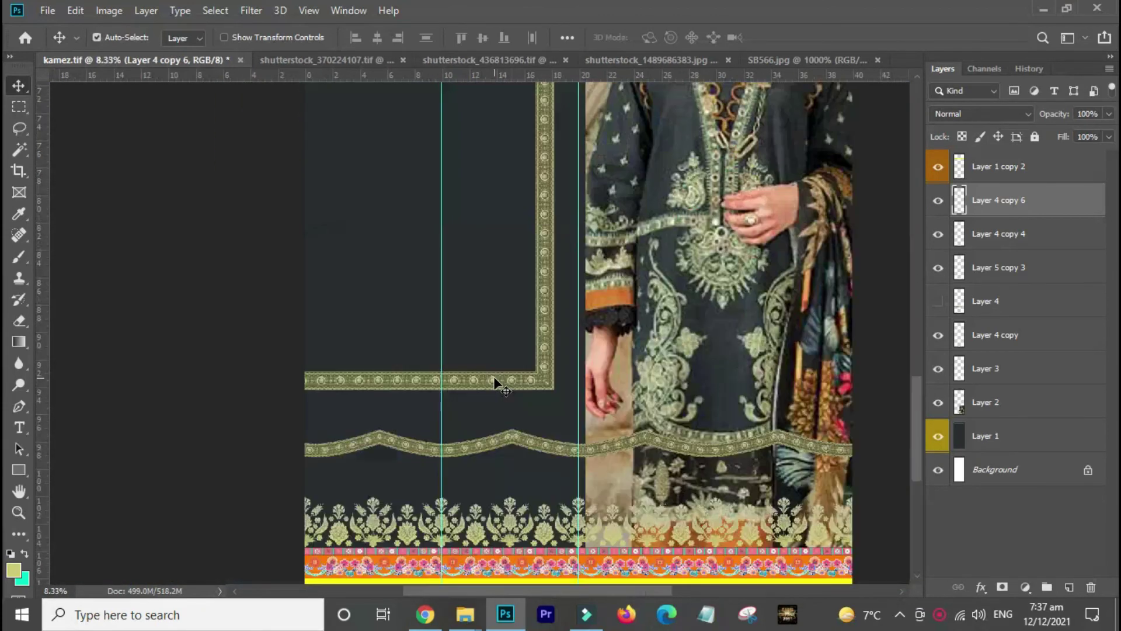
{"action": "left_click_drag", "start_coordinate": [488, 374], "coordinate": [433, 497]}
{"action": "key", "text": "ctrl+r"}
{"action": "key", "text": "ctrl+t"}
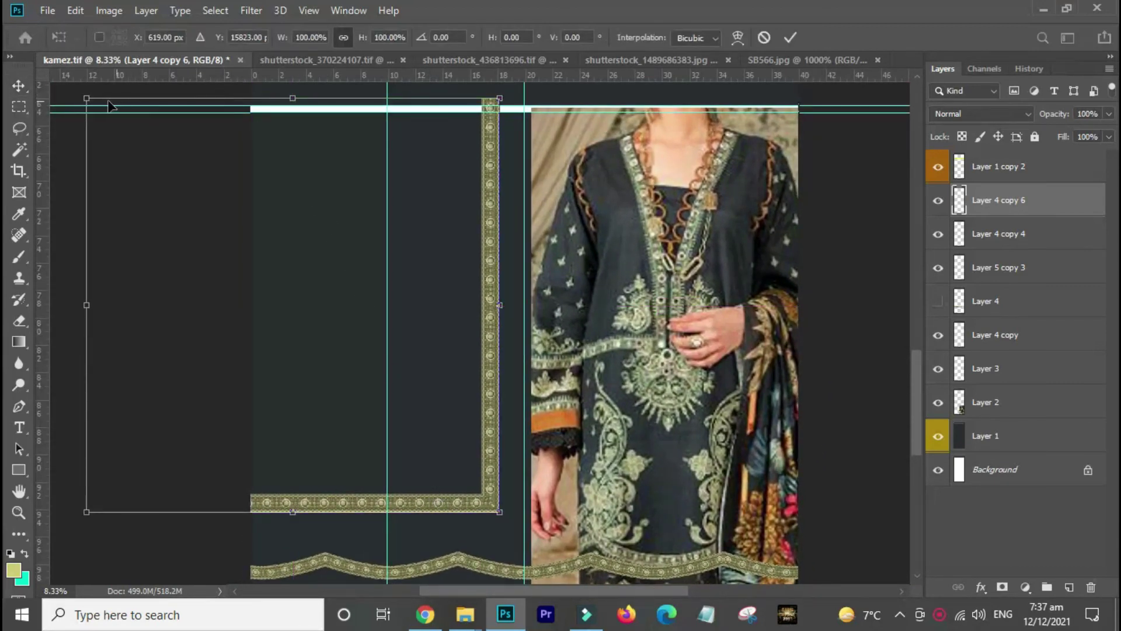
{"action": "left_click_drag", "start_coordinate": [87, 97], "coordinate": [101, 112]}
{"action": "double_click", "coordinate": [448, 265]}
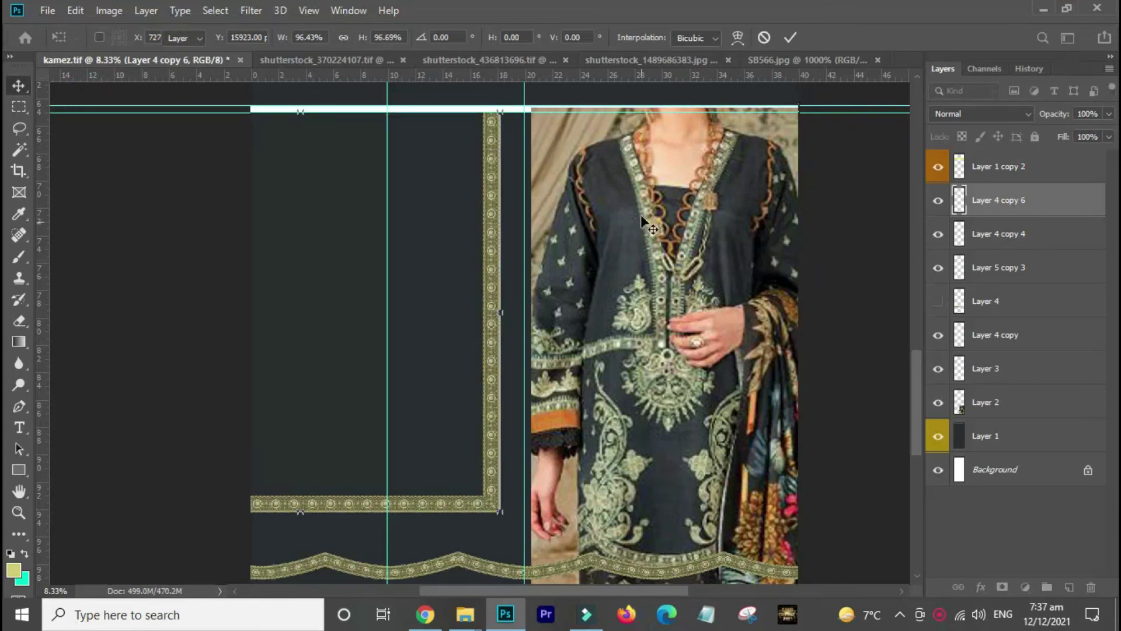
{"action": "left_click_drag", "start_coordinate": [476, 512], "coordinate": [490, 368]}
- Reposition the reference photo on Layer 2, enlarge it to about 105.5%, and align its left edge with the 20-inch guide
{"action": "left_click_drag", "start_coordinate": [637, 378], "coordinate": [667, 353]}
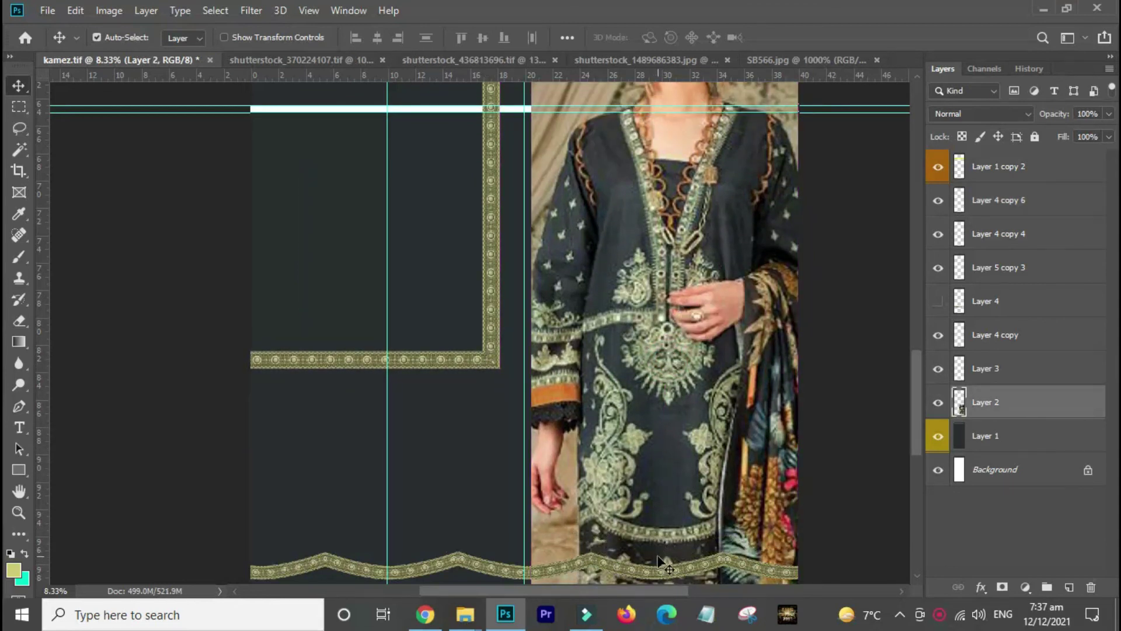
{"action": "scroll", "coordinate": [663, 561], "scroll_direction": "down", "scroll_amount": 1}
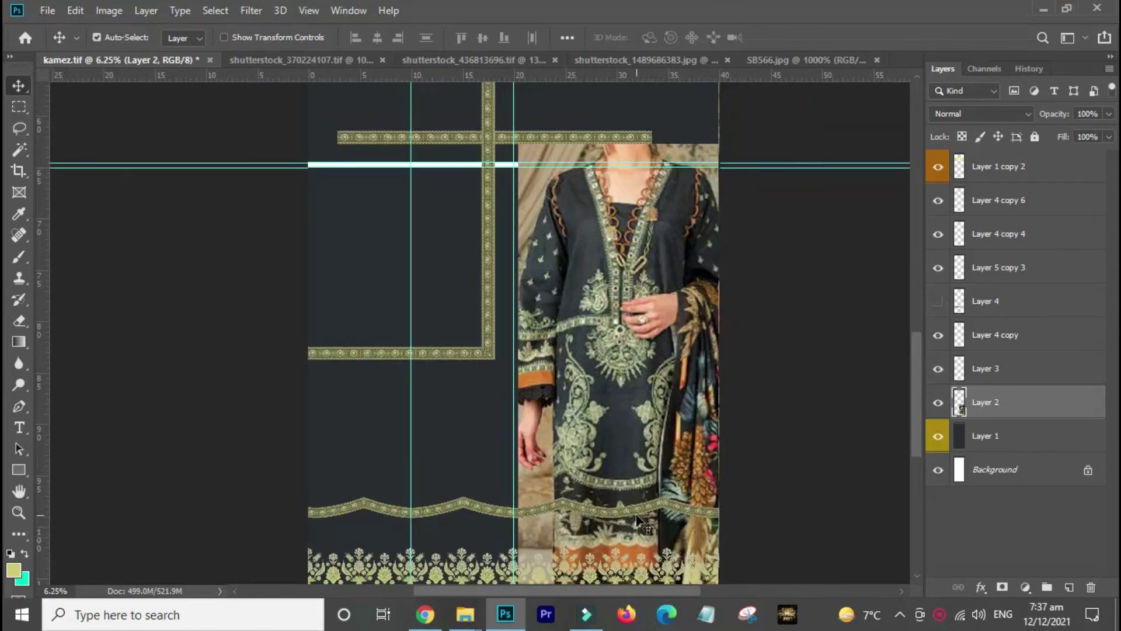
{"action": "key", "text": "ctrl+t"}
{"action": "left_click_drag", "start_coordinate": [614, 389], "coordinate": [614, 419]}
{"action": "left_click_drag", "start_coordinate": [517, 161], "coordinate": [512, 139]}
{"action": "double_click", "coordinate": [597, 237]}
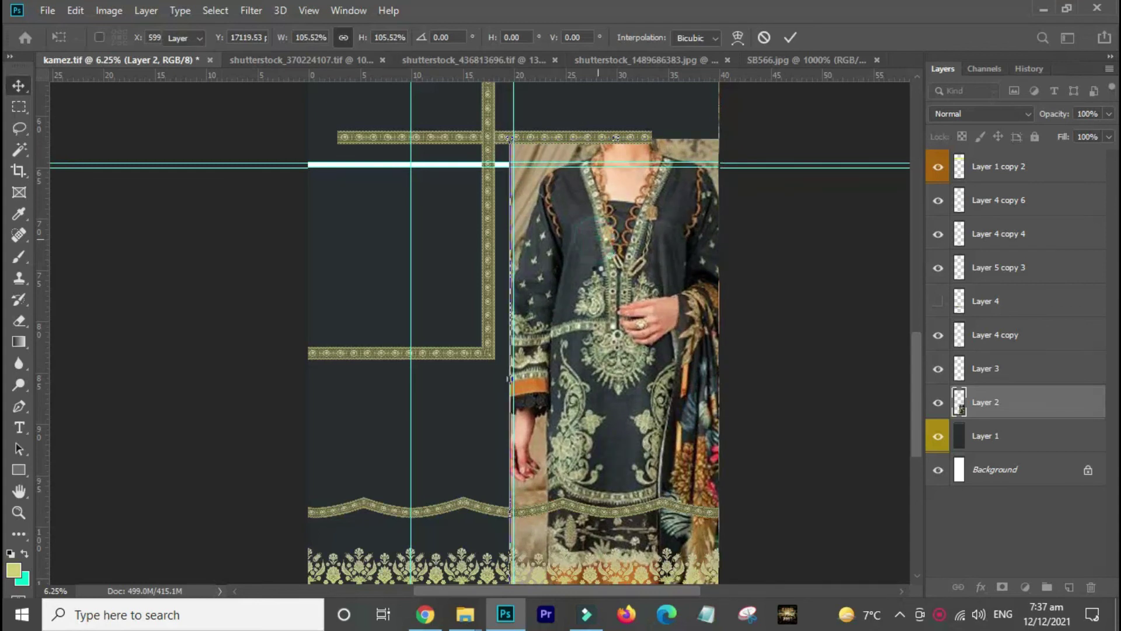
{"action": "left_click_drag", "start_coordinate": [594, 306], "coordinate": [598, 306]}
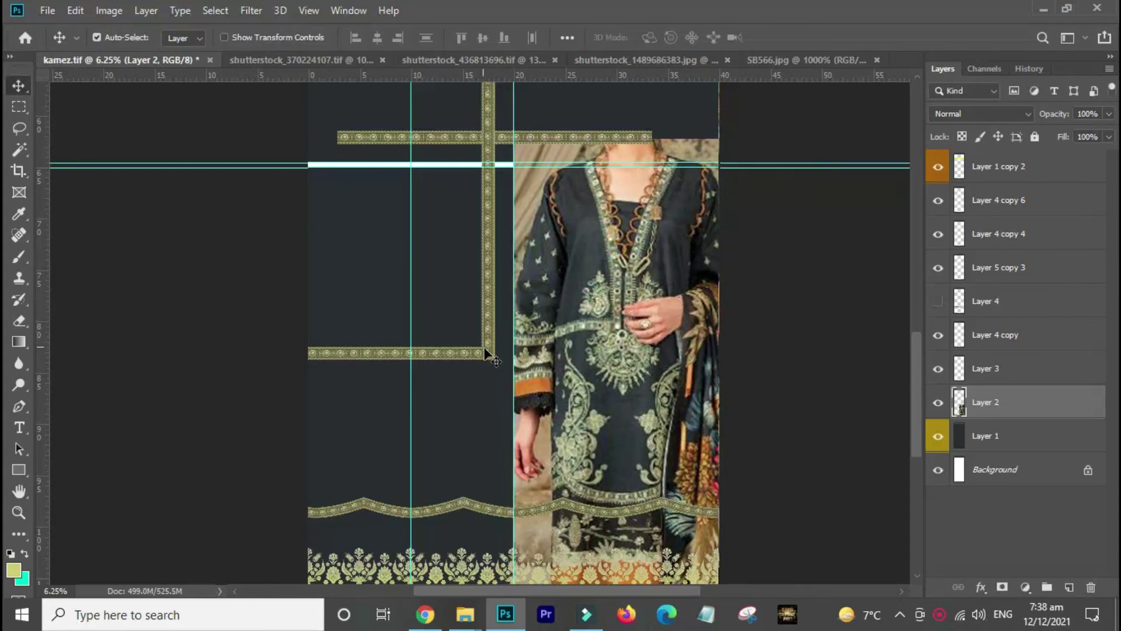
- Move the corner border closer to the 20-inch guide and set its horizontal strip near the waist border of the reference photo
{"action": "left_click_drag", "start_coordinate": [486, 353], "coordinate": [497, 364]}
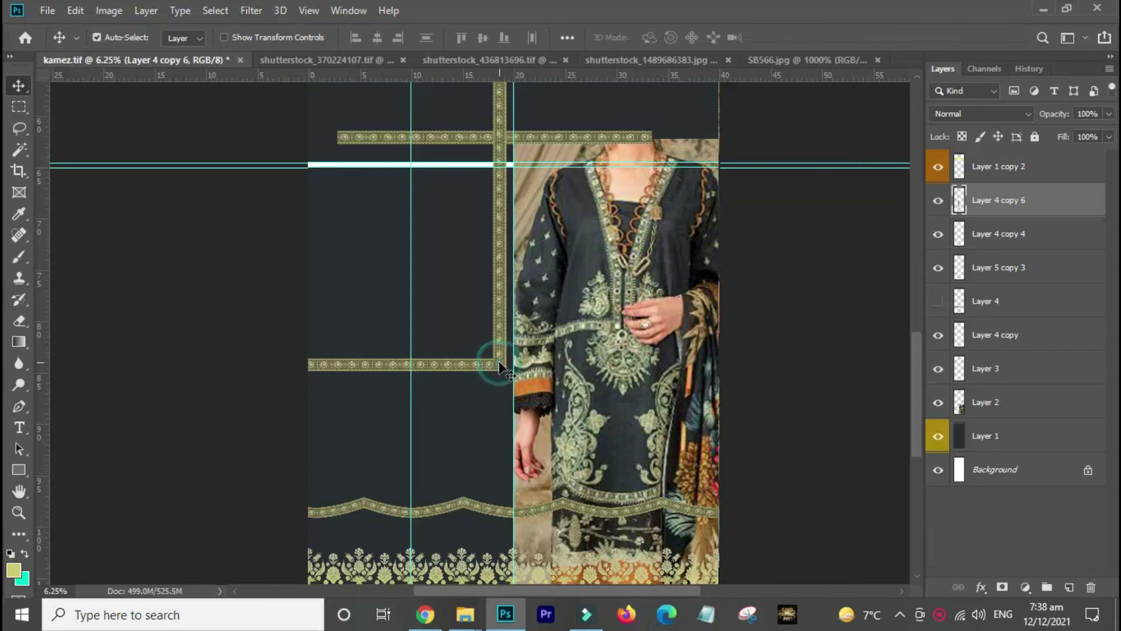
{"action": "left_click_drag", "start_coordinate": [498, 364], "coordinate": [497, 341]}
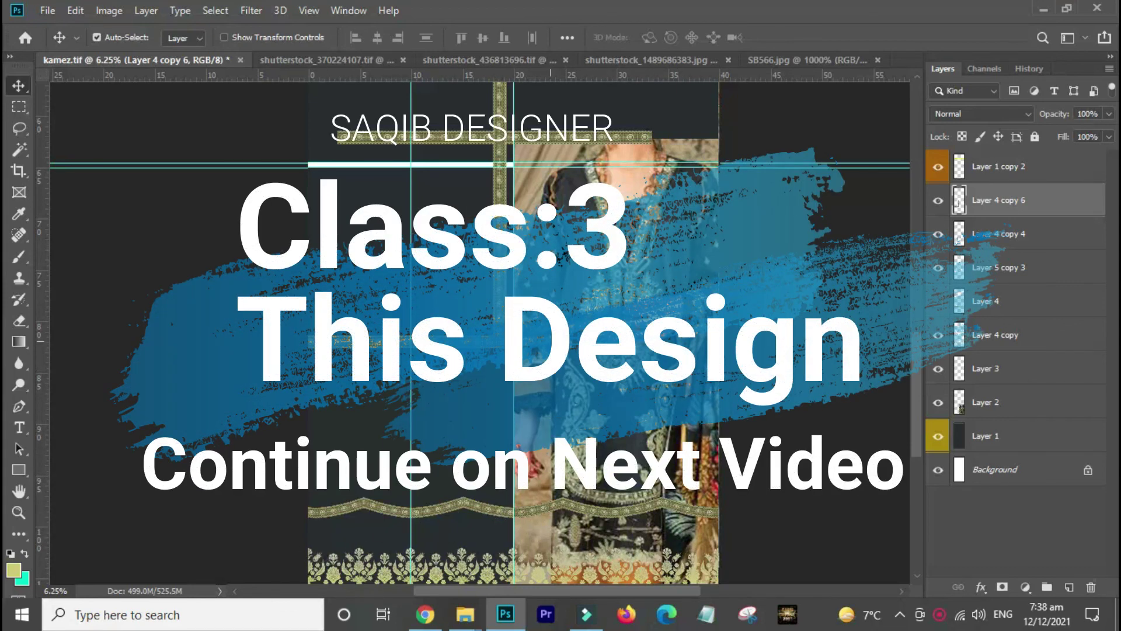
{"action": "left_click", "coordinate": [938, 300]}
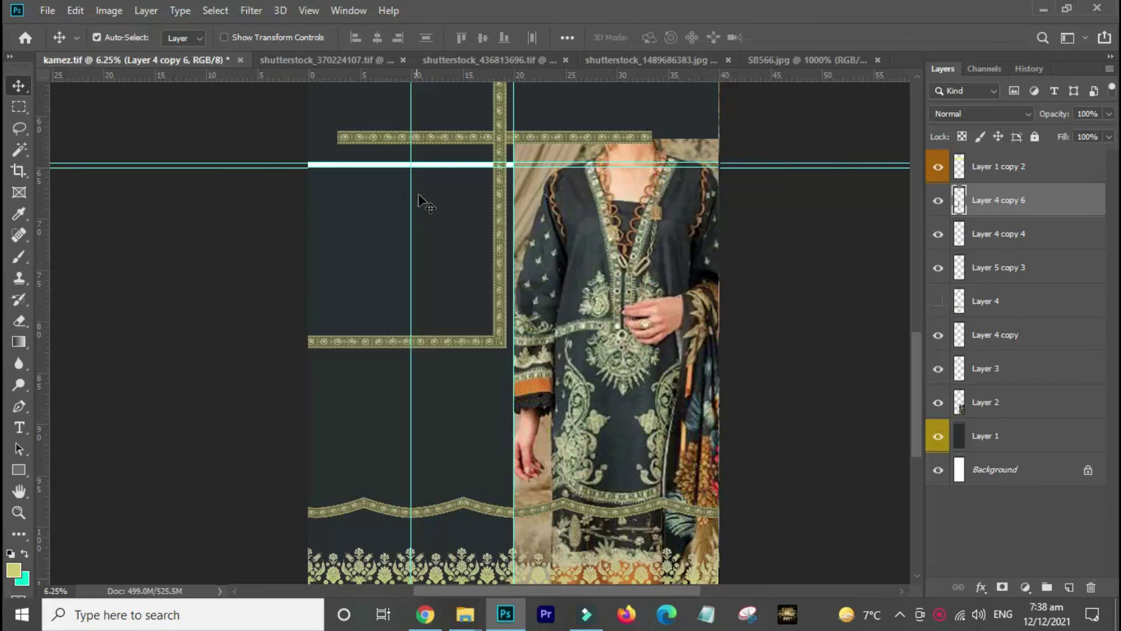